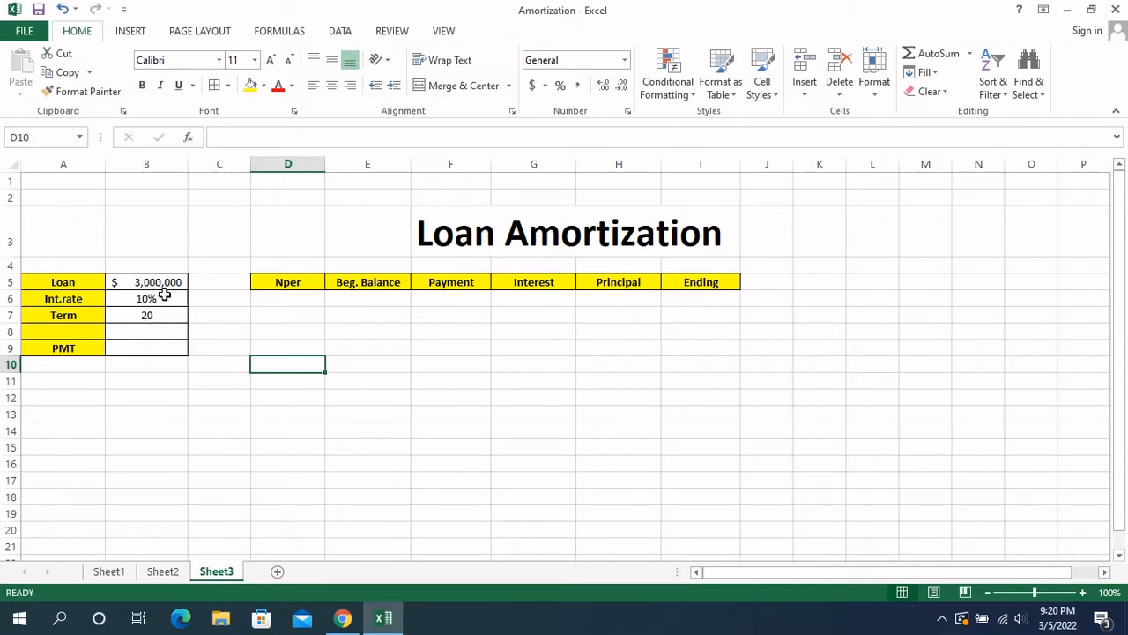
Calculate the loan payment in B9 with the formula =PMT(B6,B7,B5,0,0).
click(131, 352)
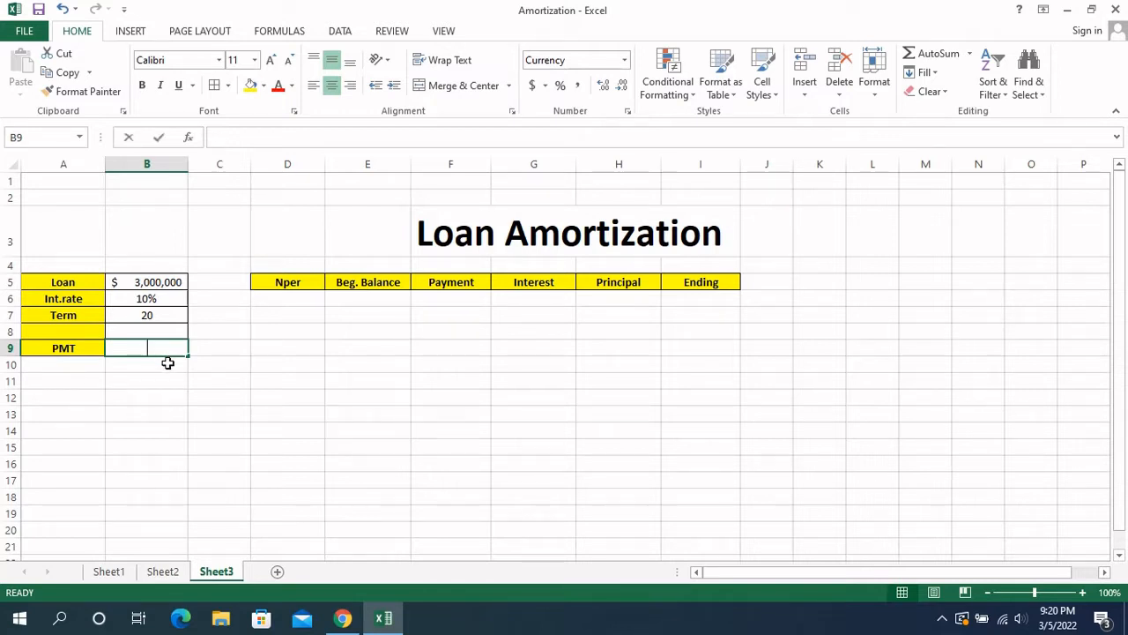
text(=)
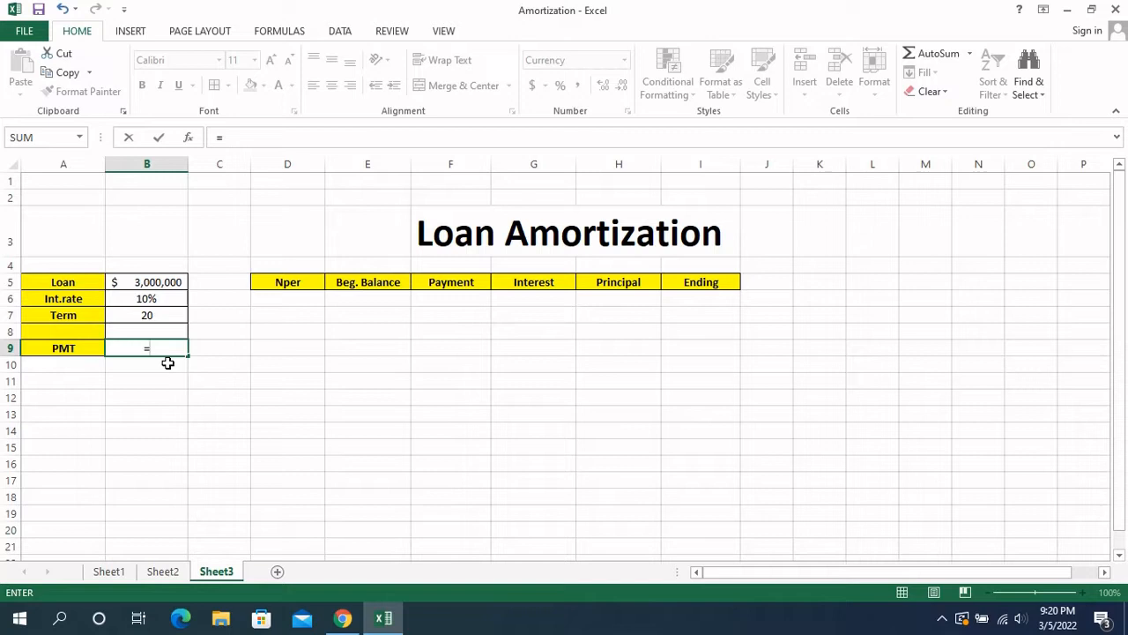
text(pmt)
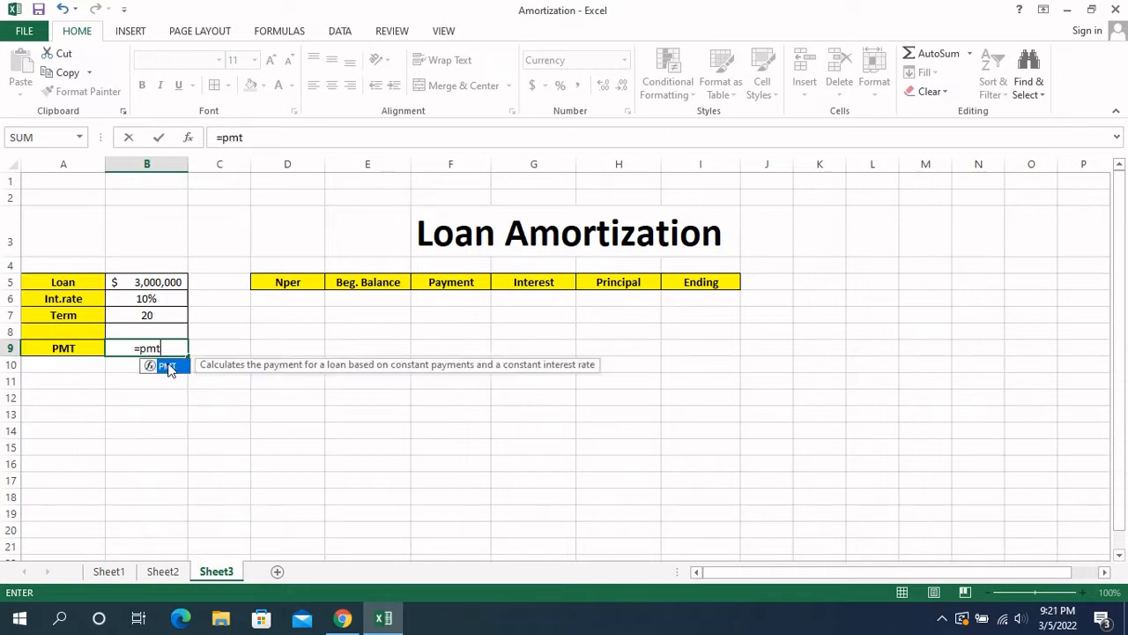
double_click(170, 367)
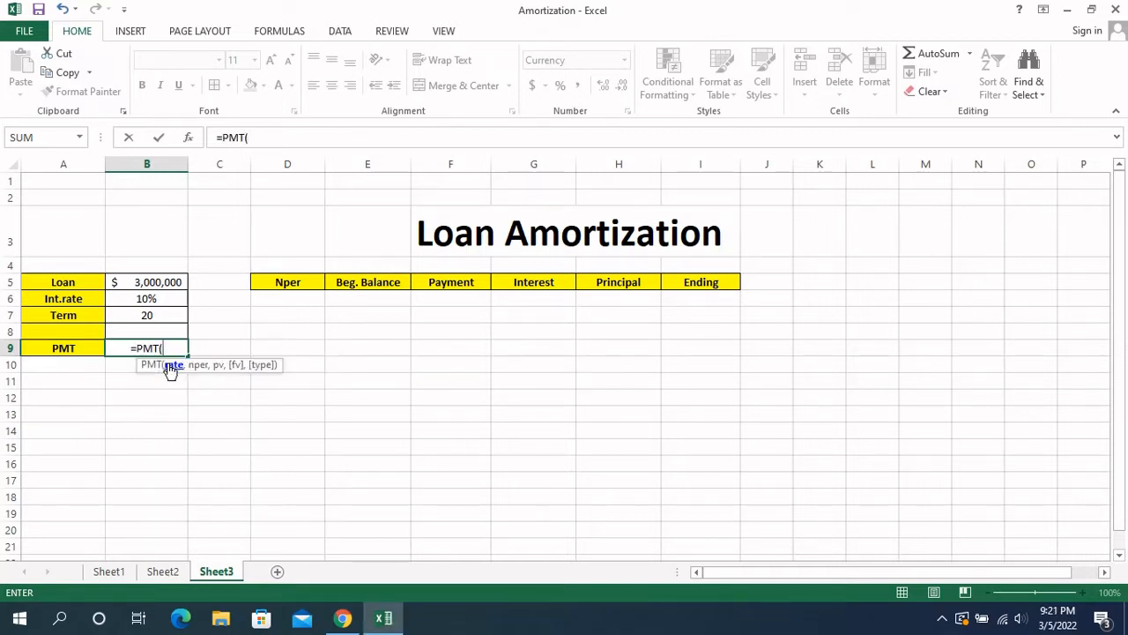
click(147, 299)
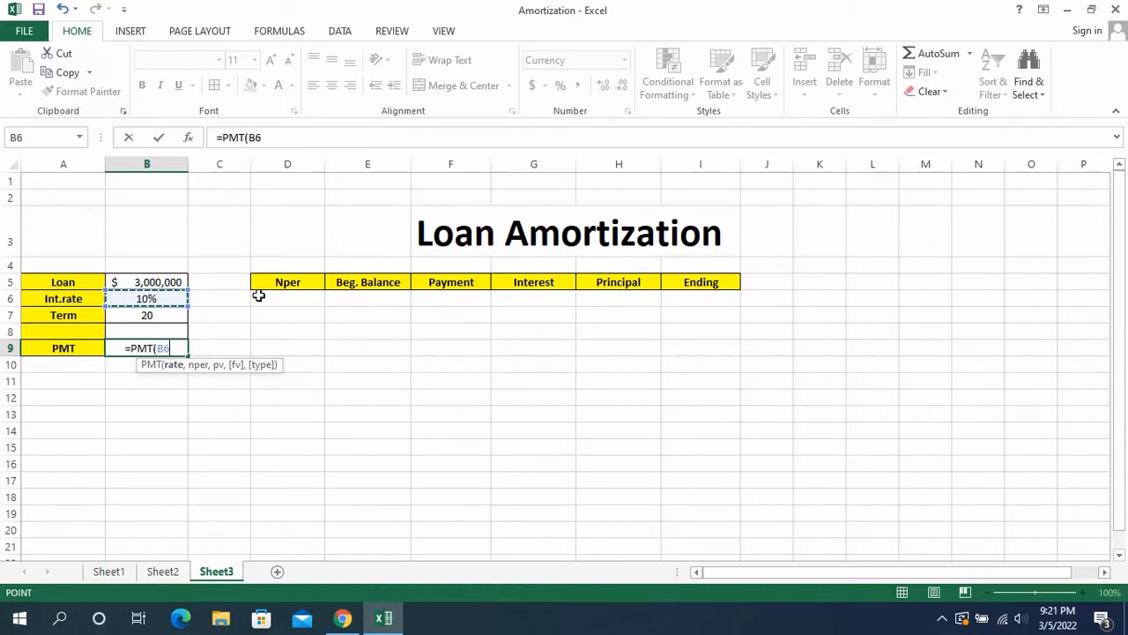
text(,)
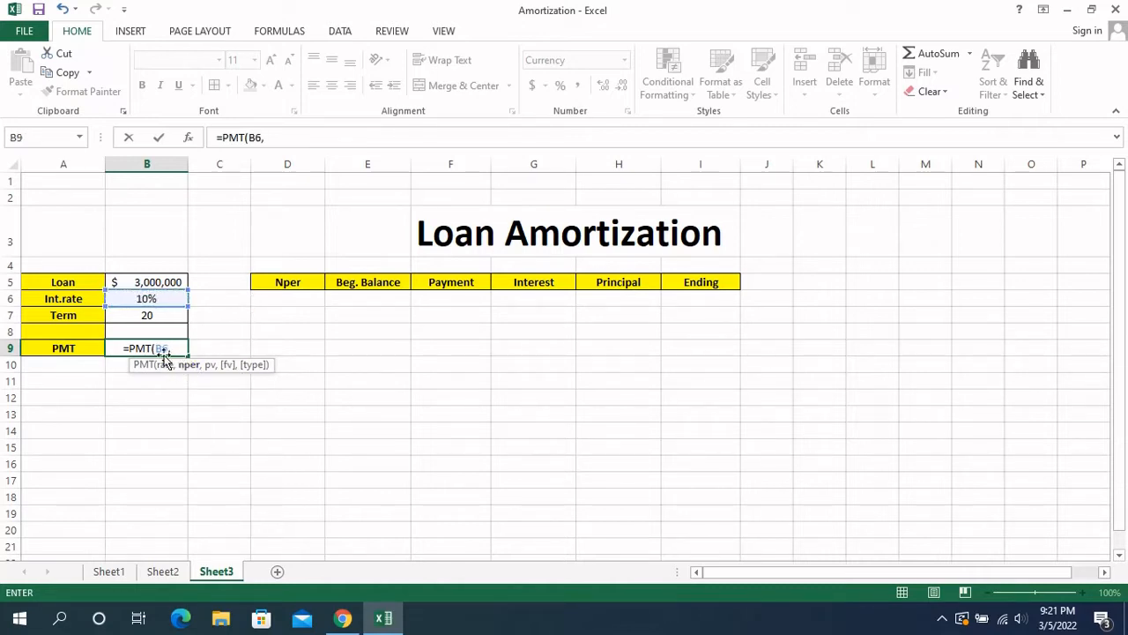
click(139, 317)
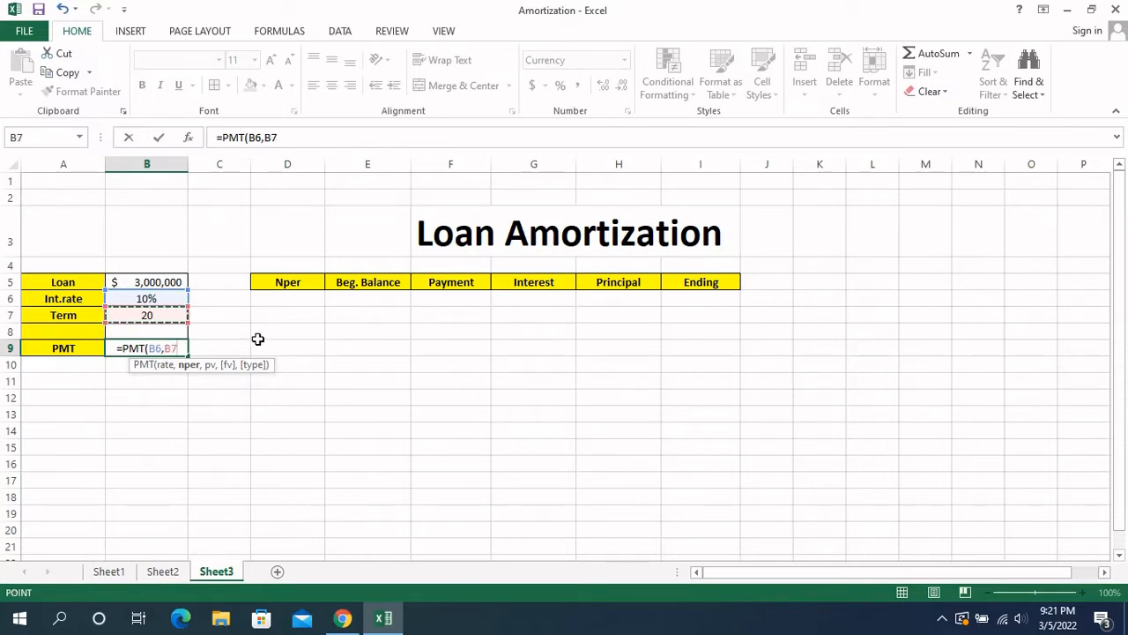
text(,)
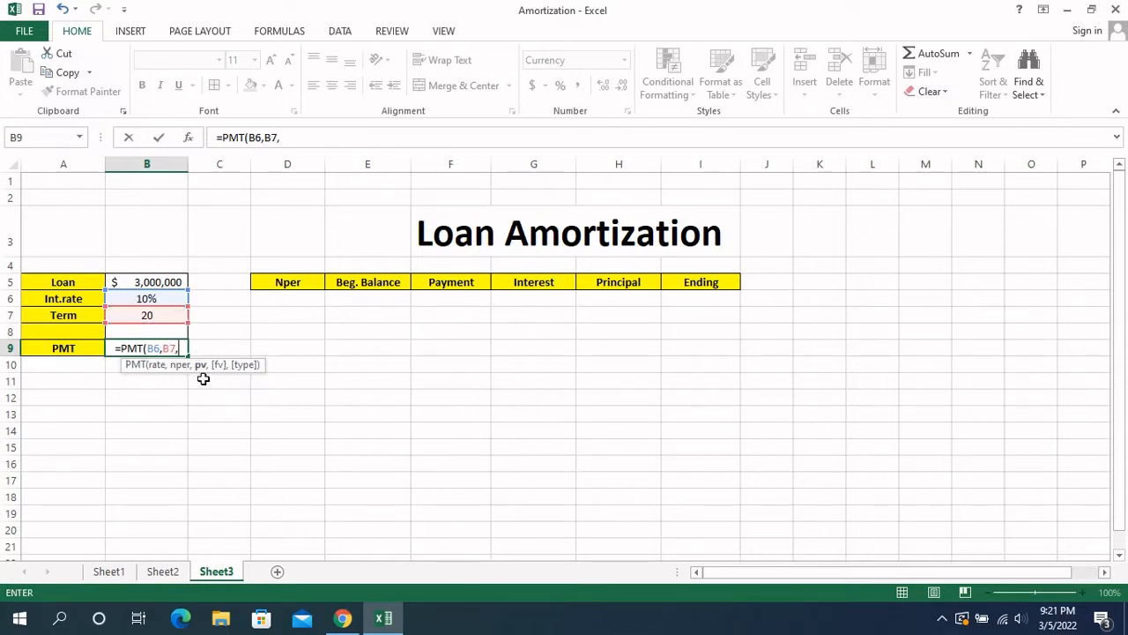
click(138, 281)
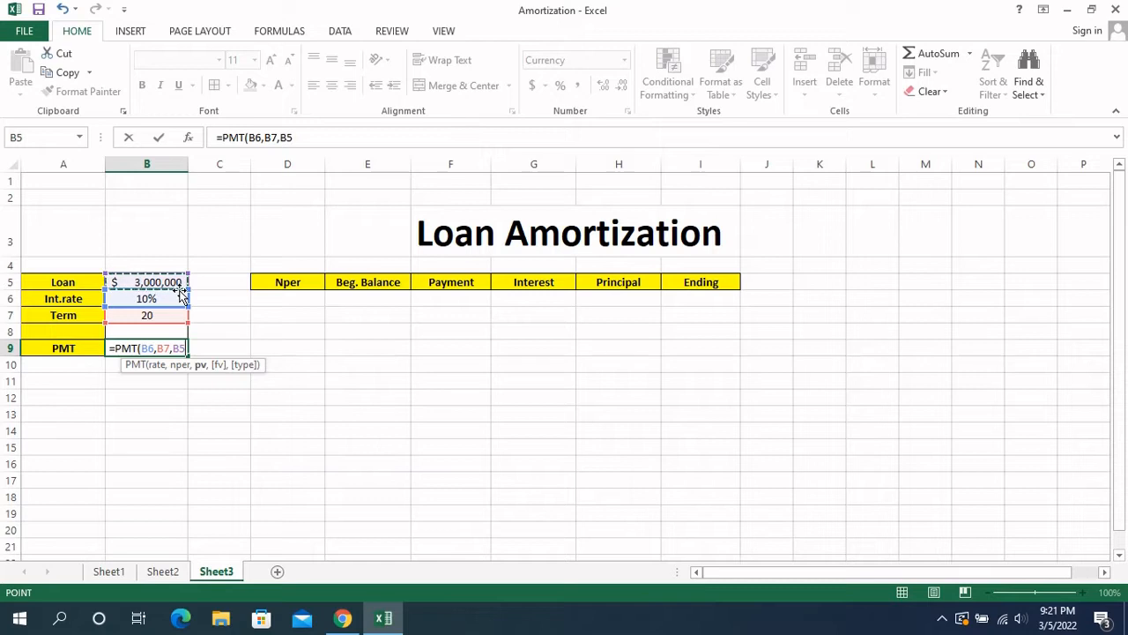
text(,0)
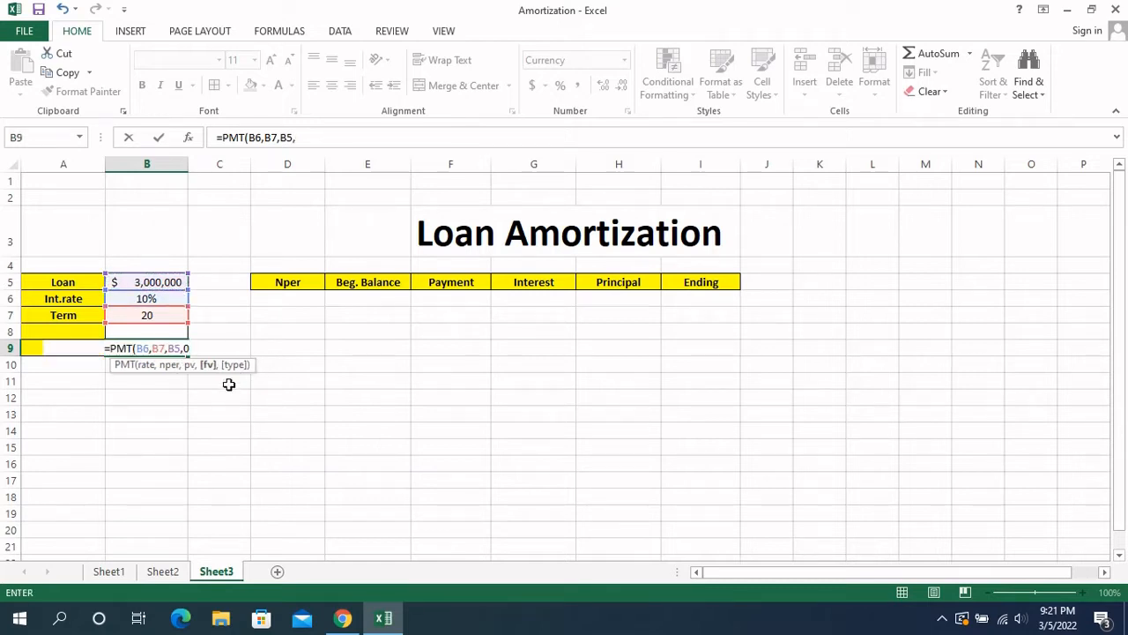
text(,)
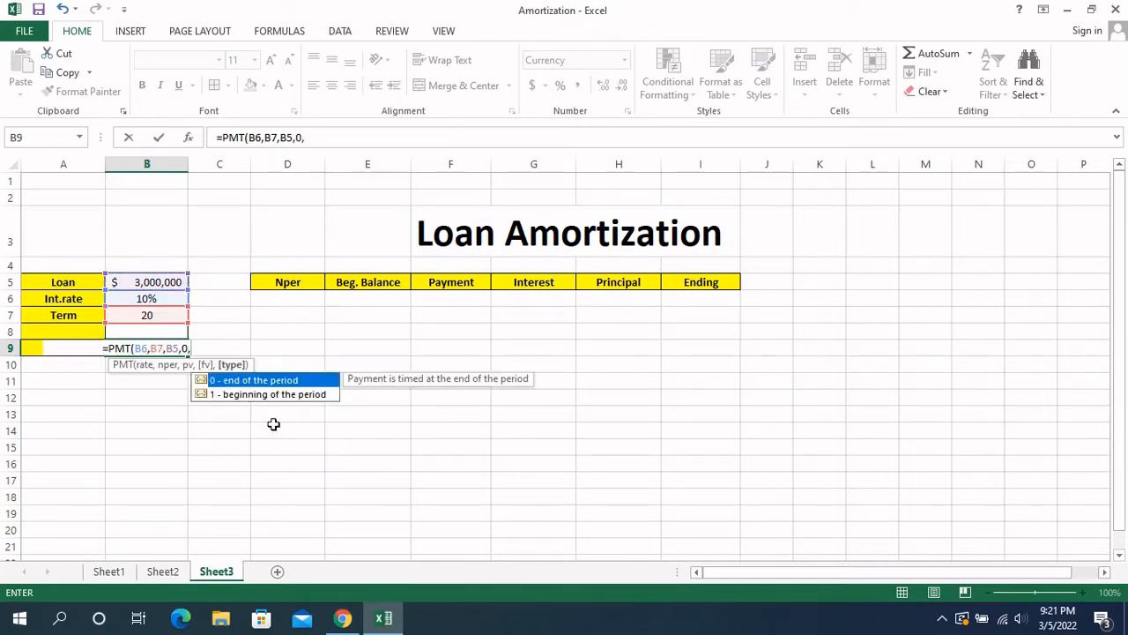
text(0)
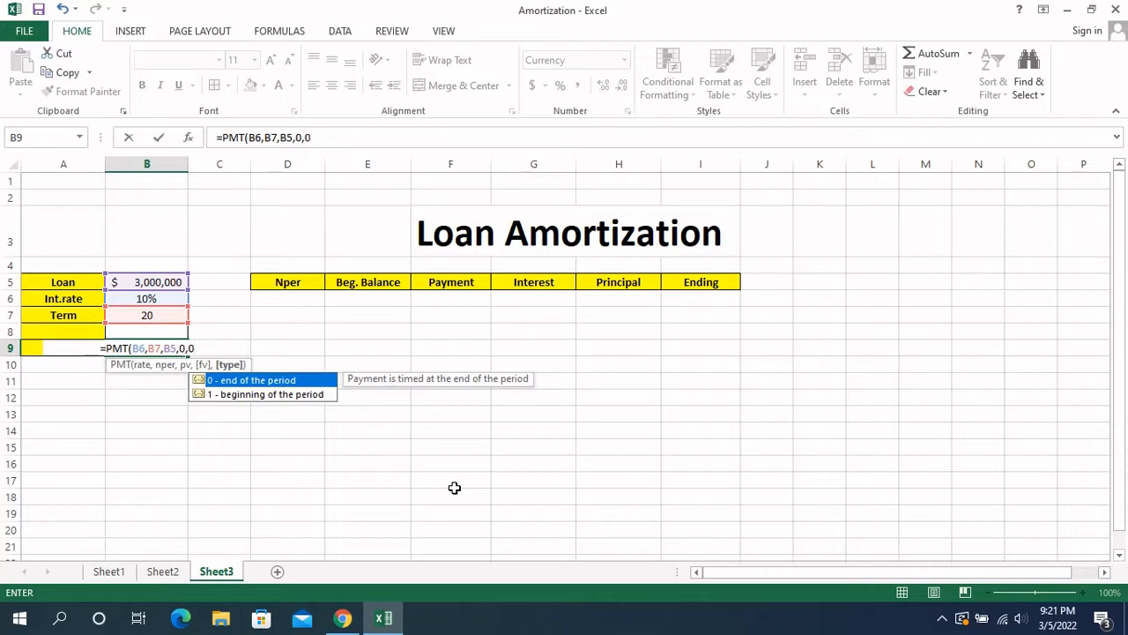
text())
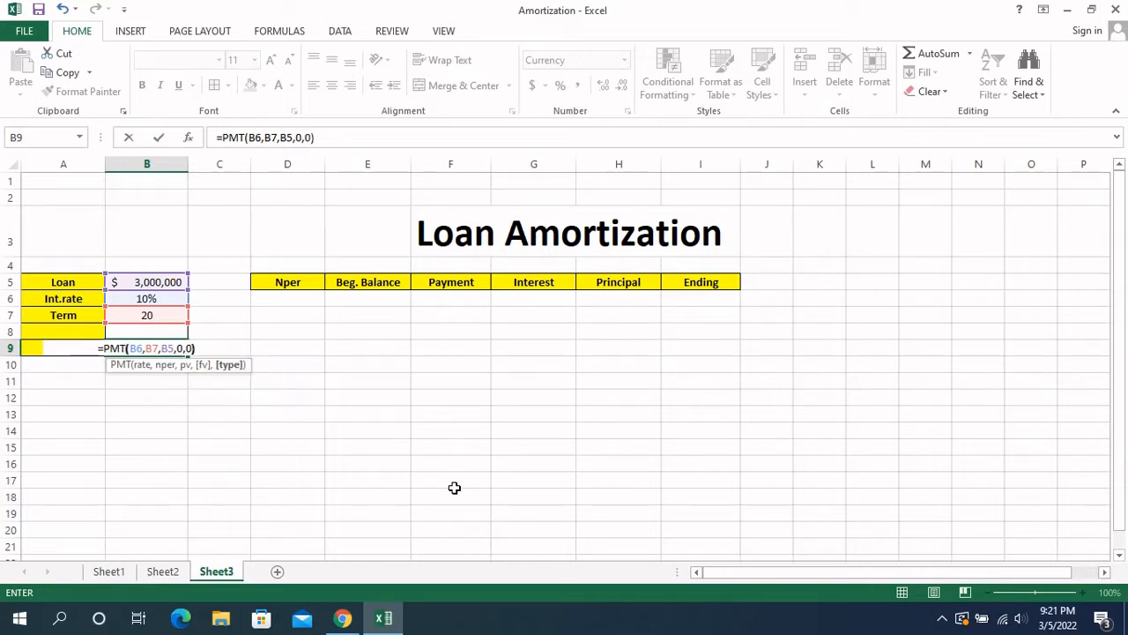
key(Return)
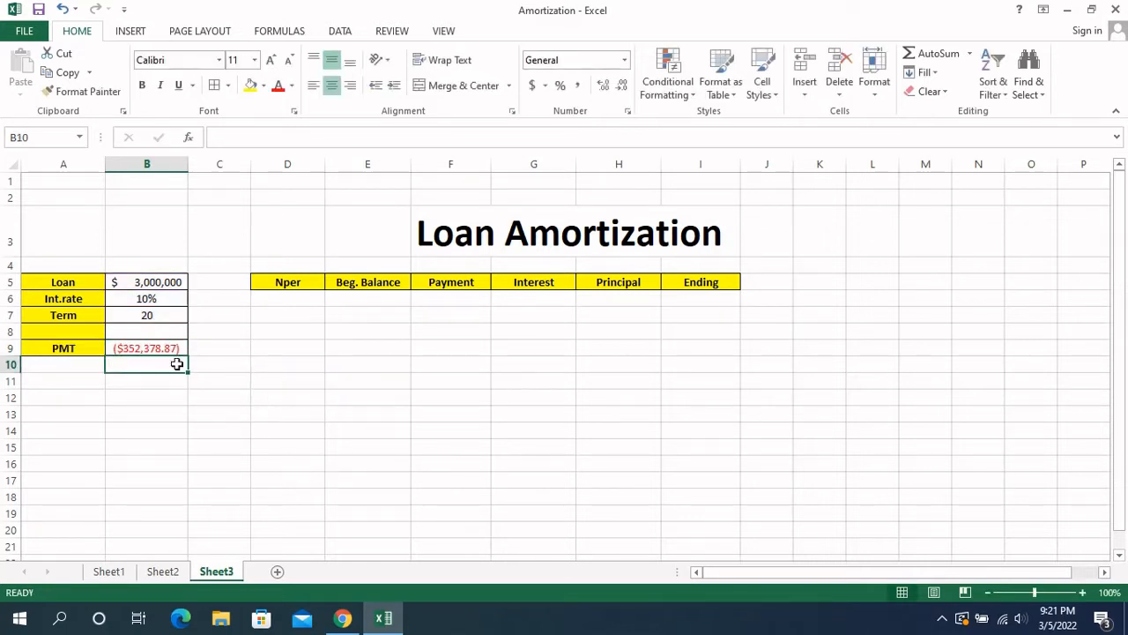
Negate the loan amount in the B9 payment formula, making it =PMT(B6,B7,-B5,0,0).
click(138, 350)
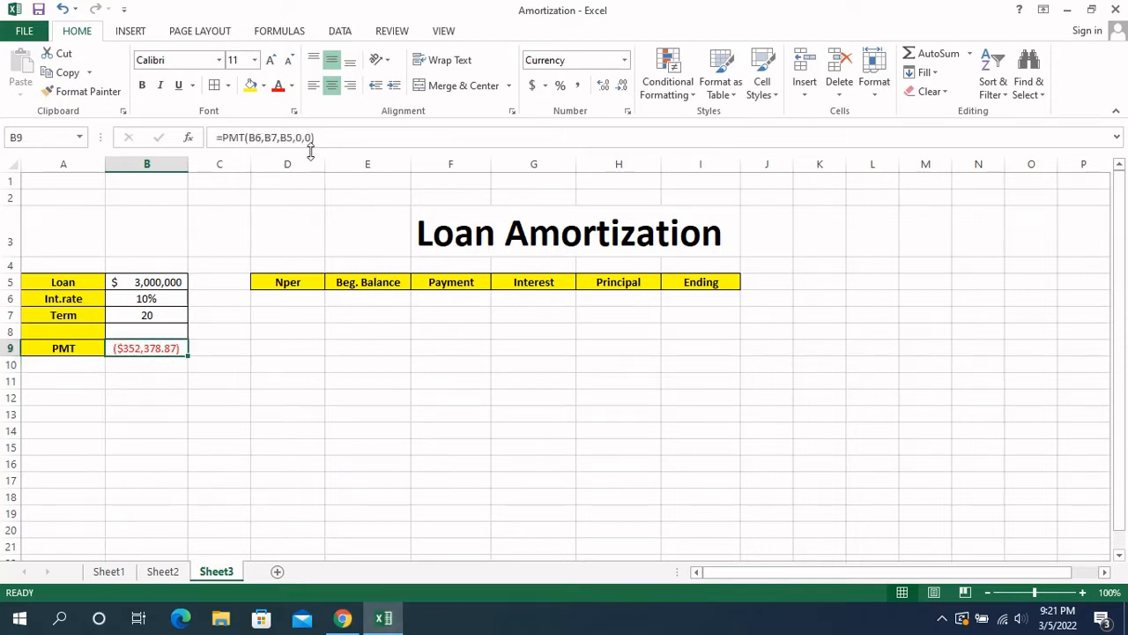
click(285, 138)
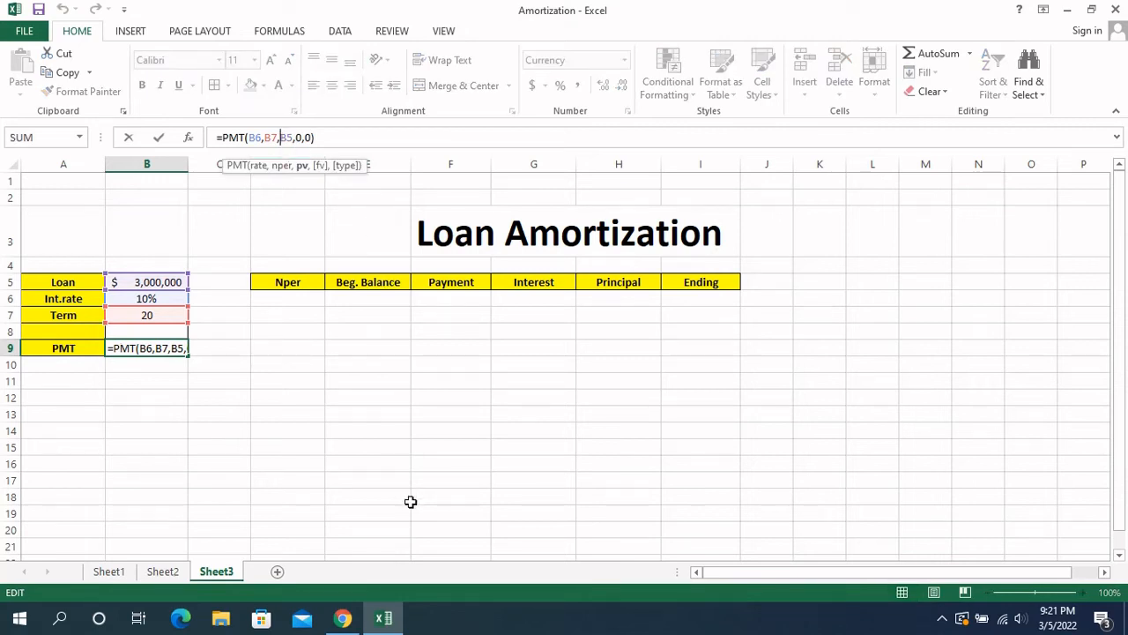
text(-)
key(Return)
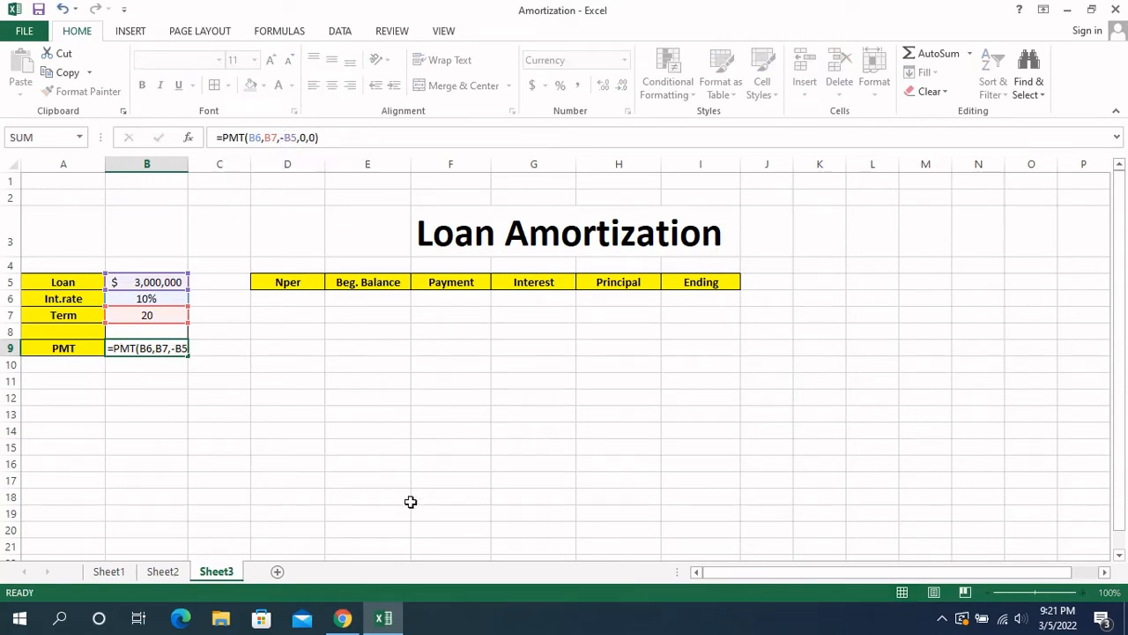
click(146, 350)
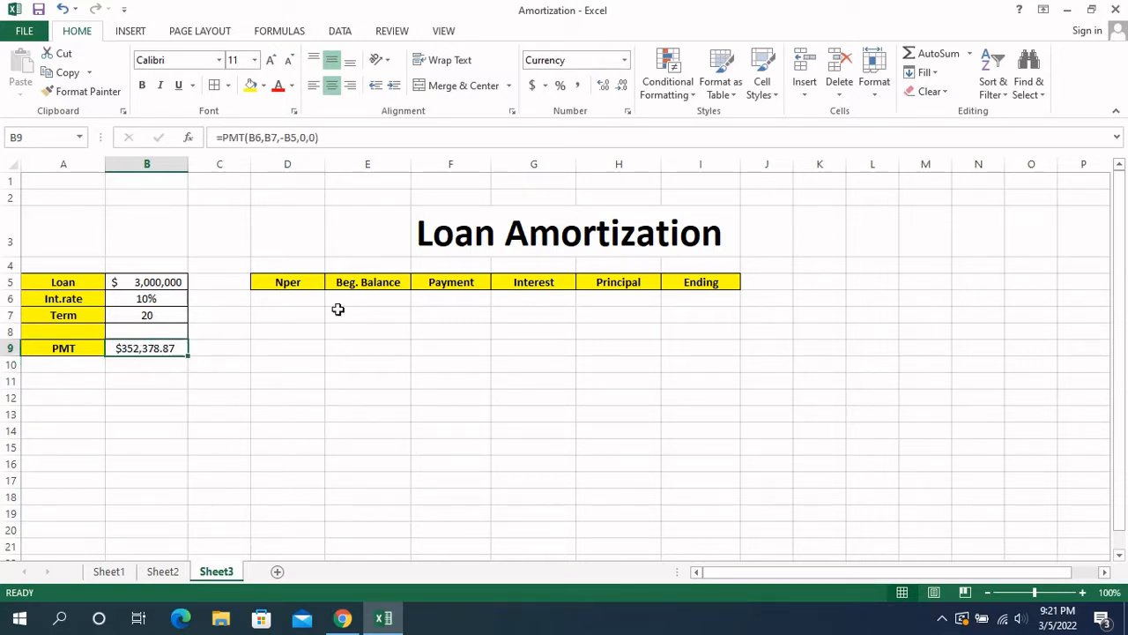
Start the Nper column with 1 in D6 and the formula =D6+1 in D7.
click(302, 303)
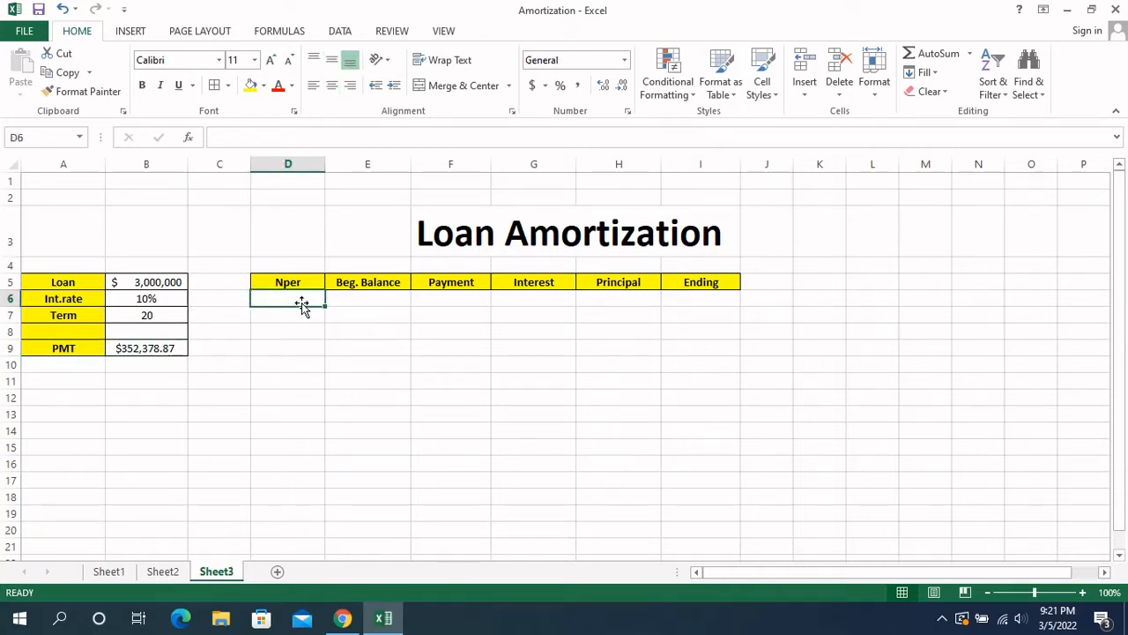
text(1)
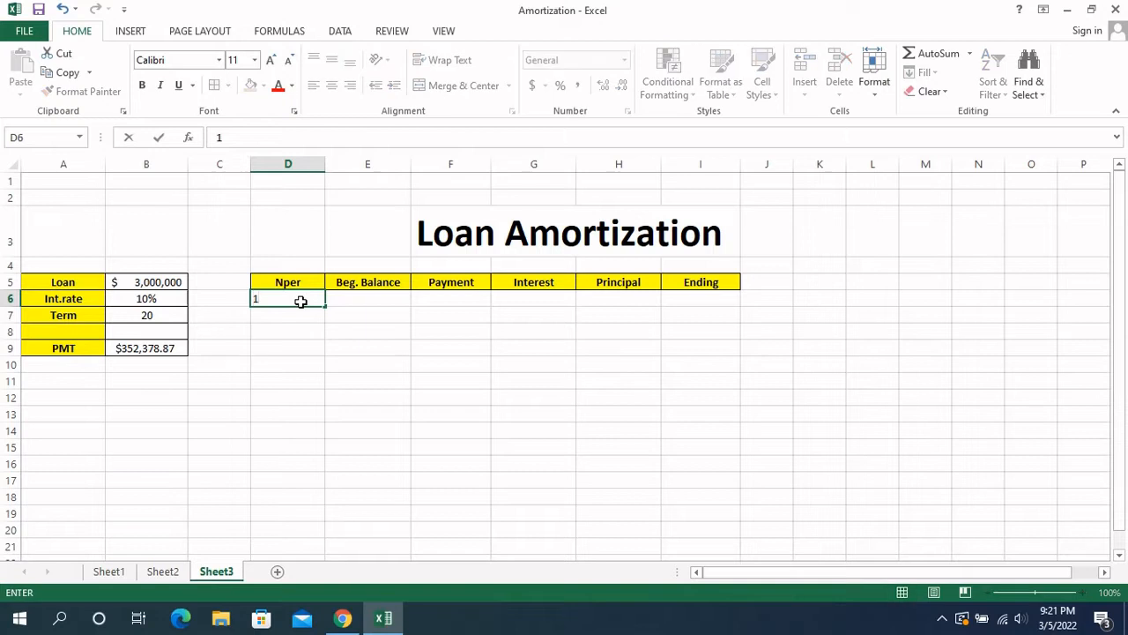
key(Return)
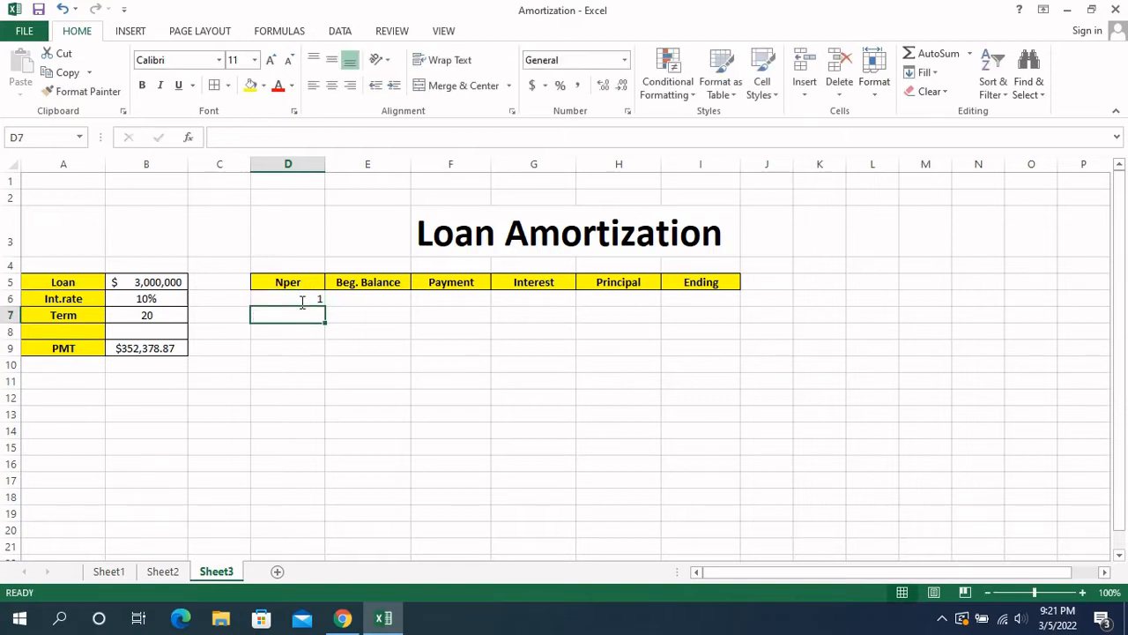
text(=)
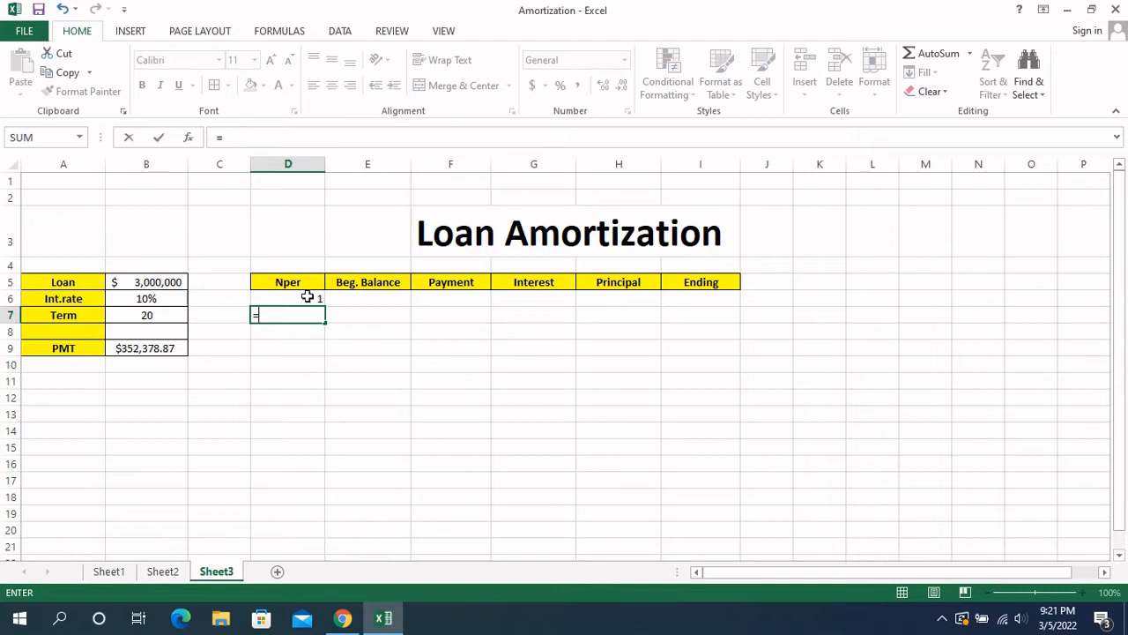
click(307, 296)
text(+1)
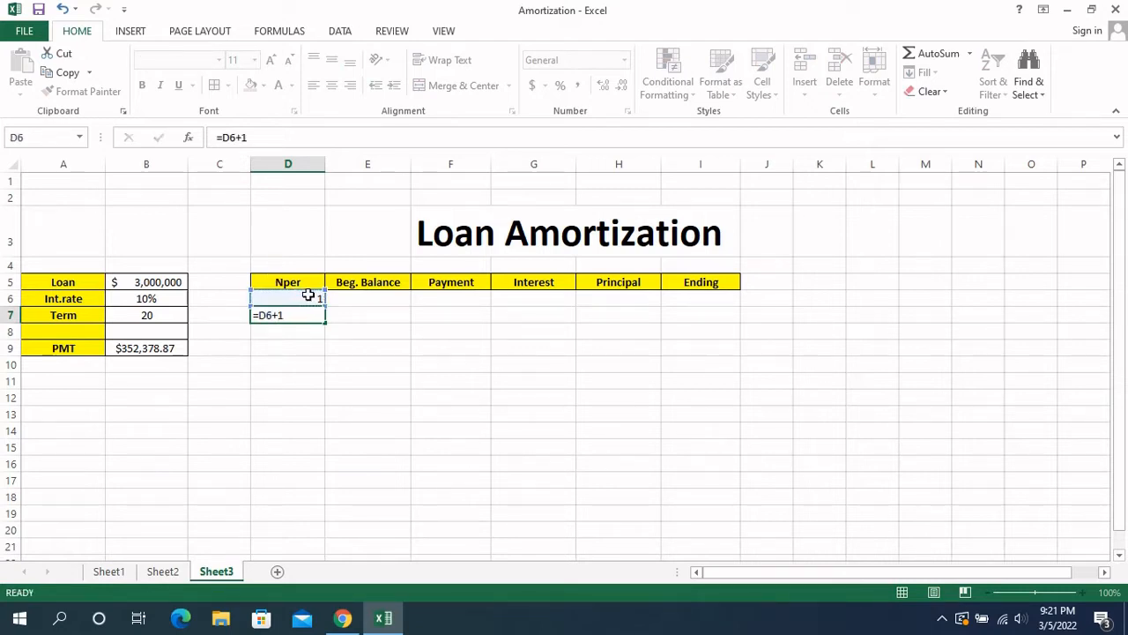
key(Return)
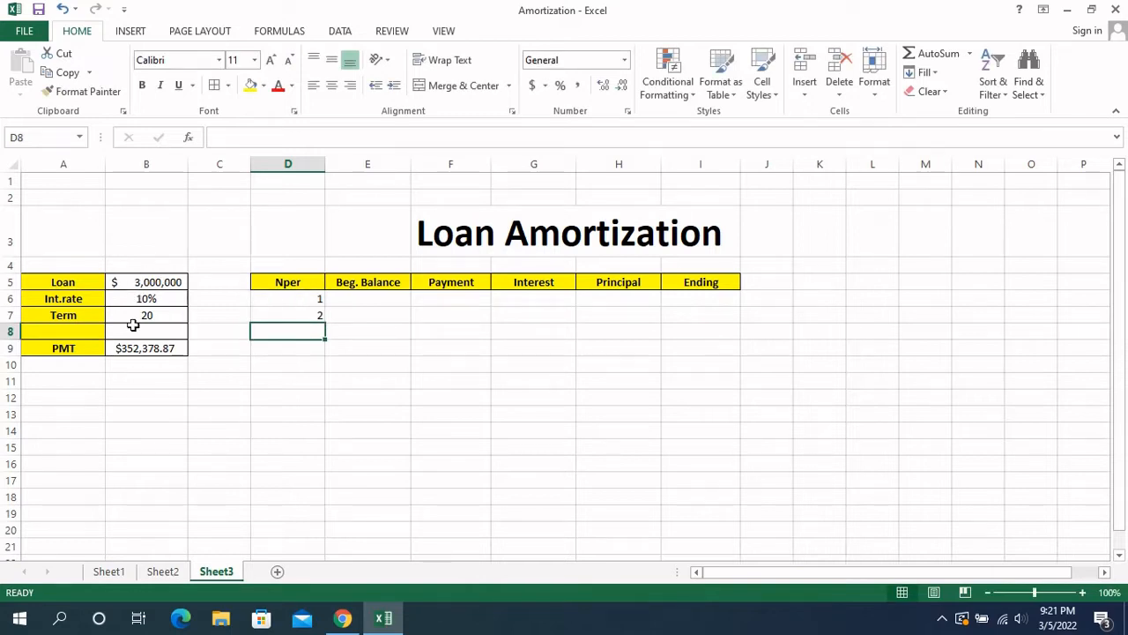
Fill the D7 formula down the Nper column through period 20.
click(320, 315)
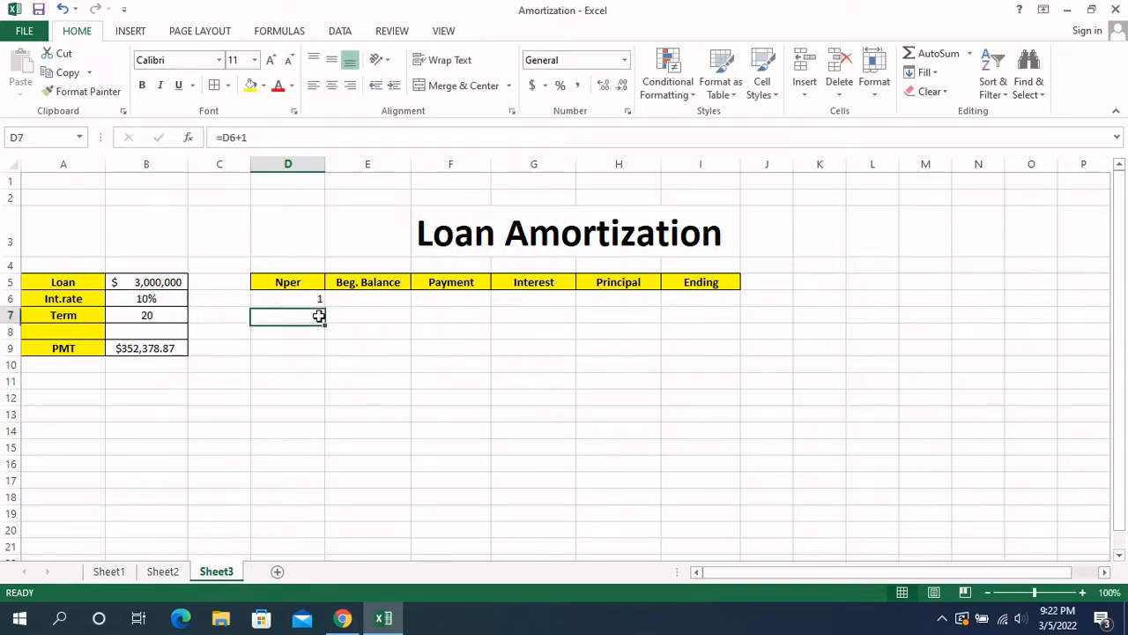
drag(326, 321, 324, 553)
scroll(352, 467, down, 1)
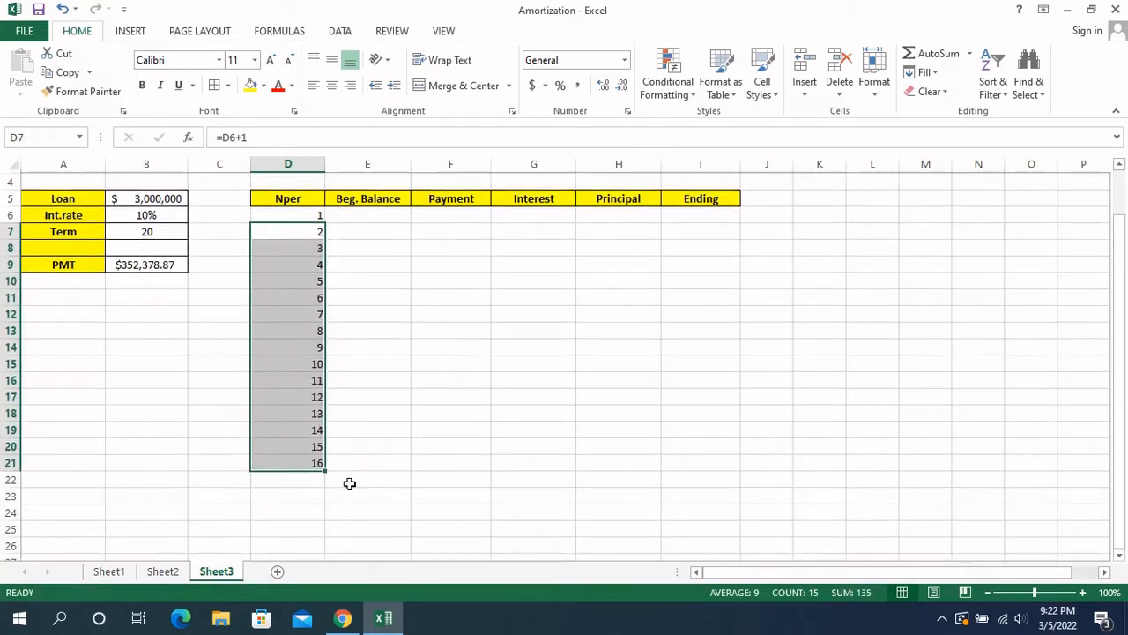
drag(324, 467, 329, 536)
scroll(429, 484, up, 1)
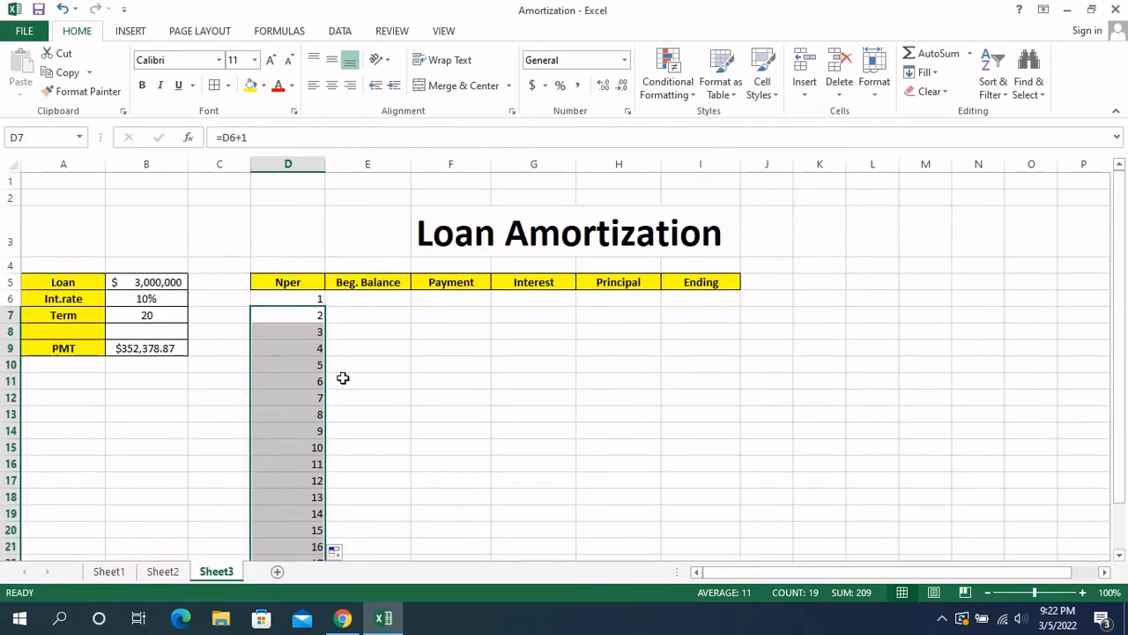
Link the first Beg. Balance cell, E6, to the loan amount with =B5.
click(364, 305)
text(=)
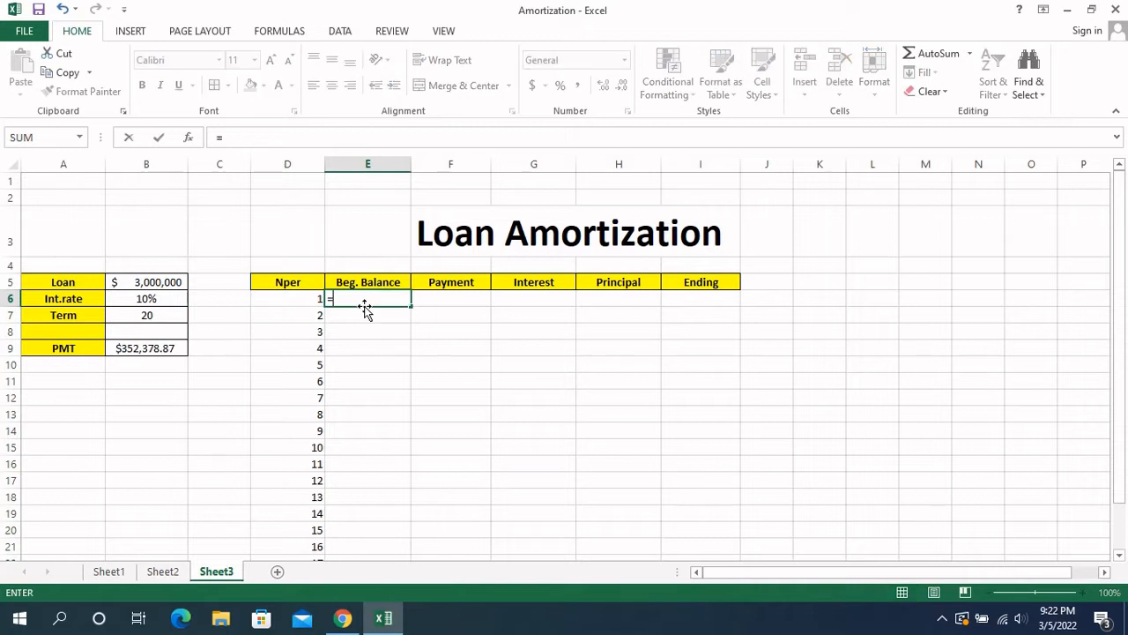
click(163, 282)
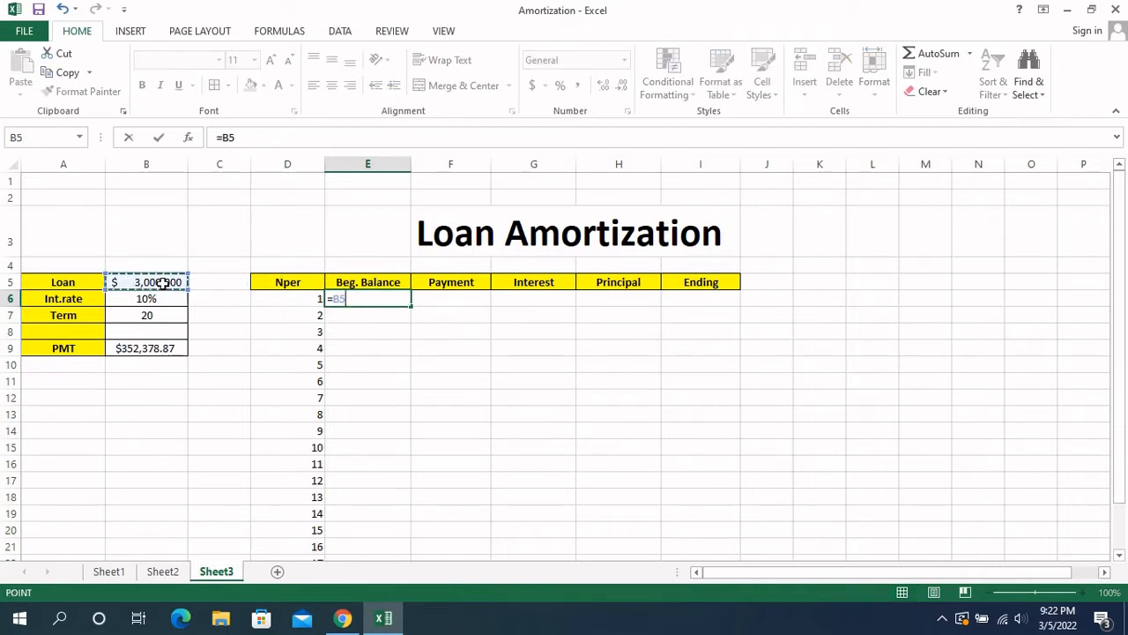
key(Return)
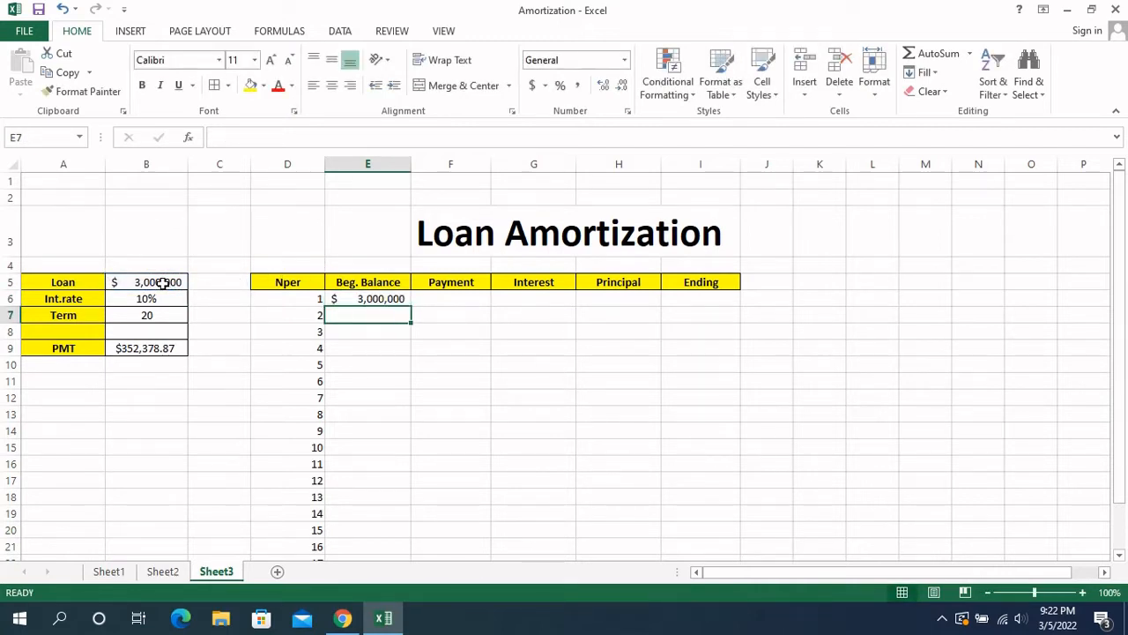
Link the first Payment cell, F6, to the PMT value with =B9 and fill it down through F14.
click(469, 301)
text(=)
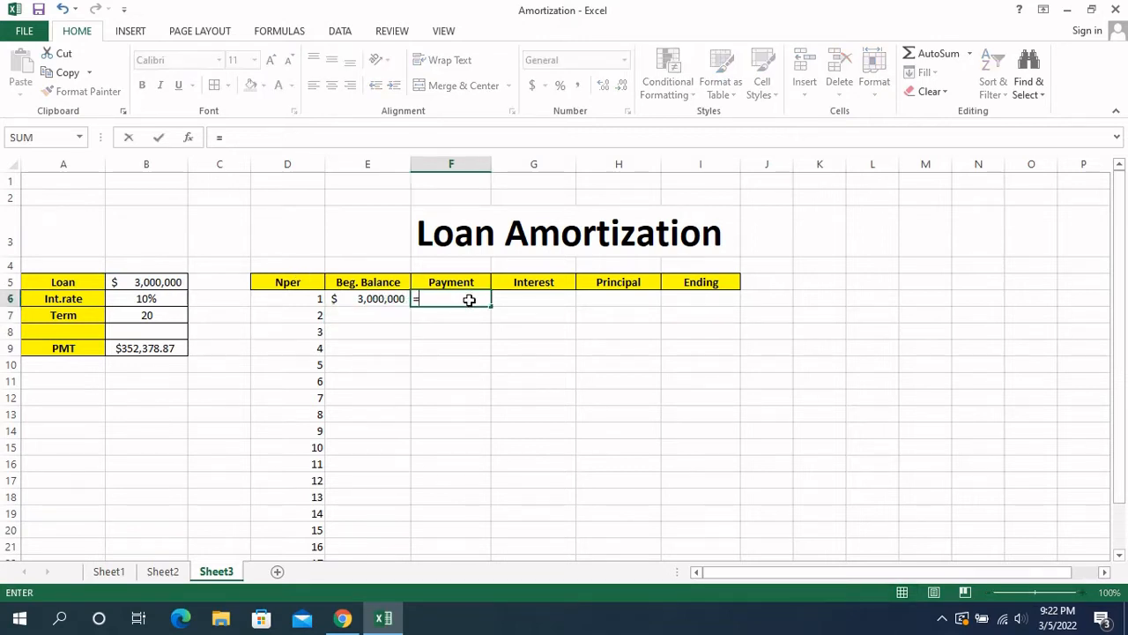
click(138, 350)
key(F4)
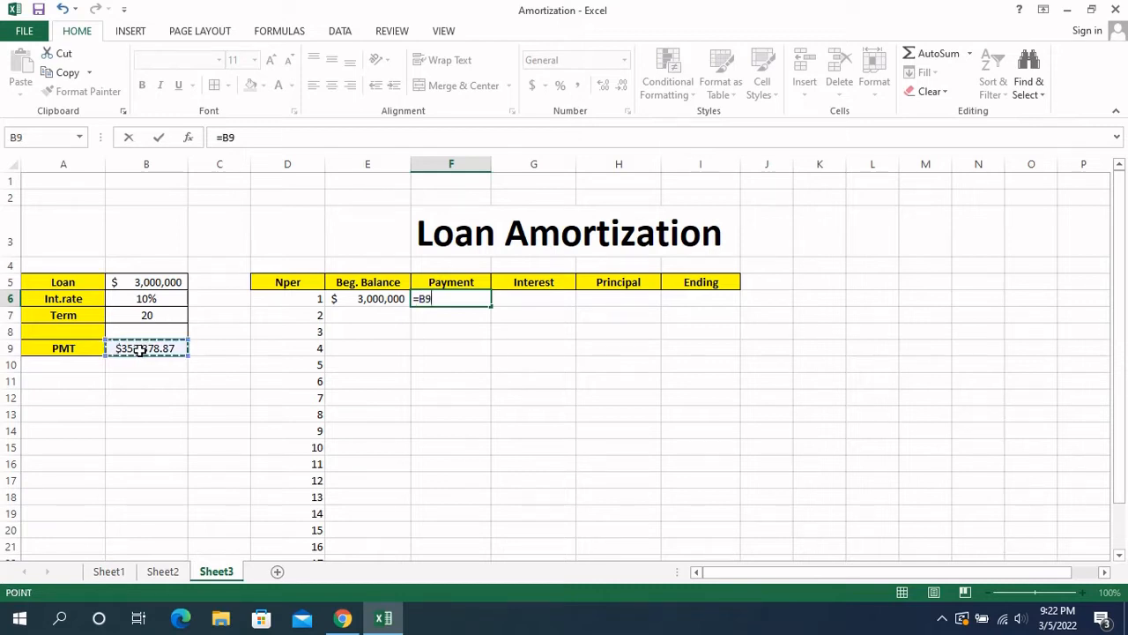
key(Return)
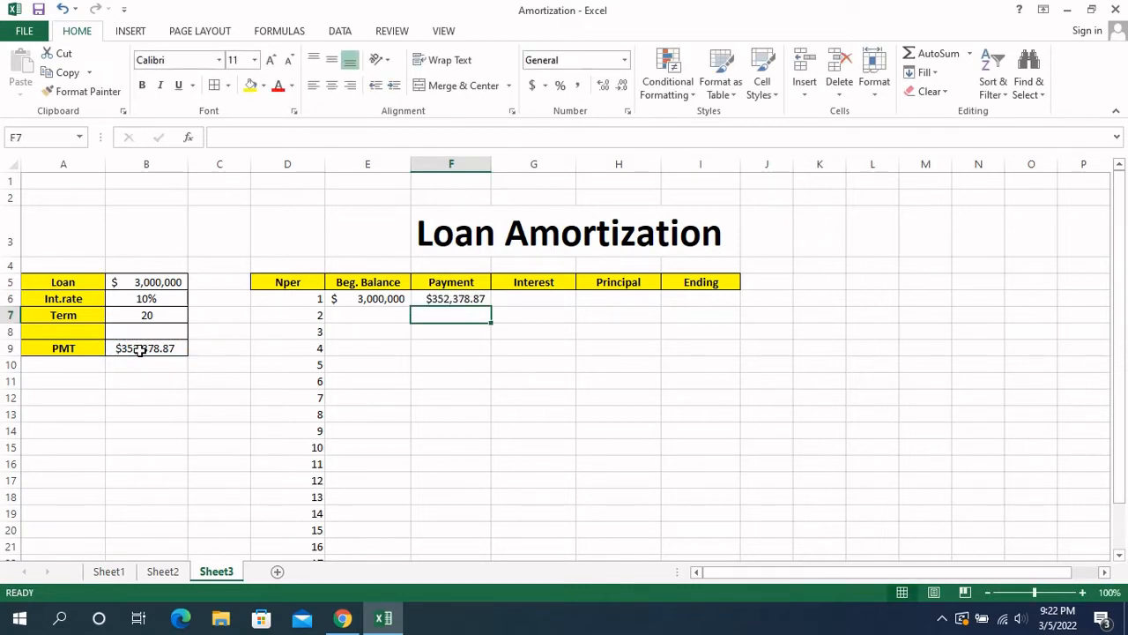
click(470, 298)
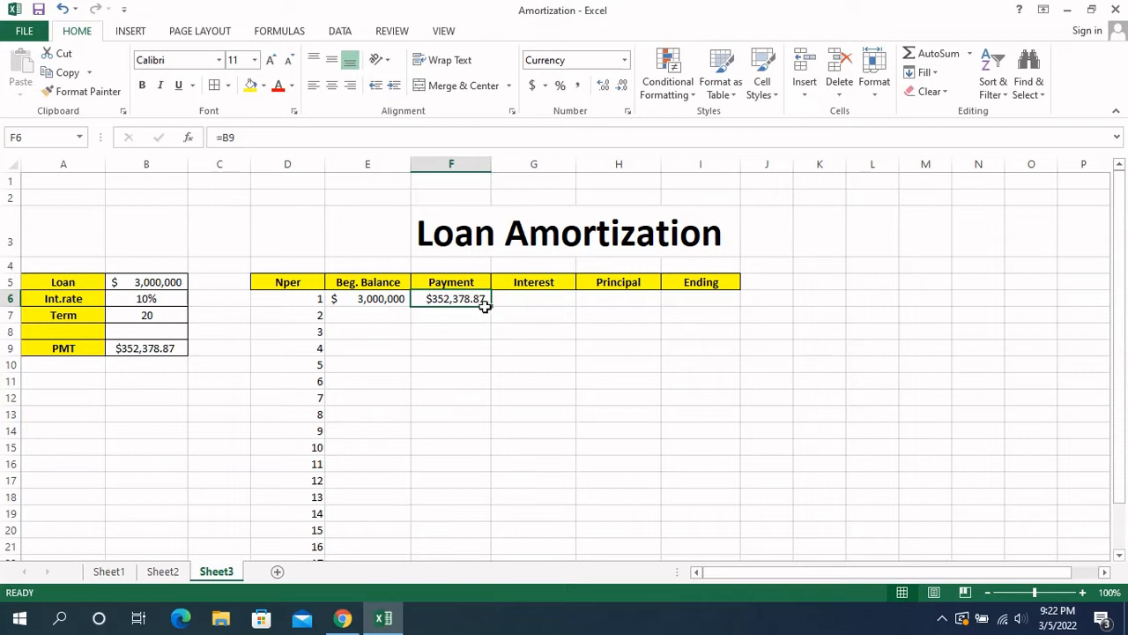
drag(492, 303, 498, 440)
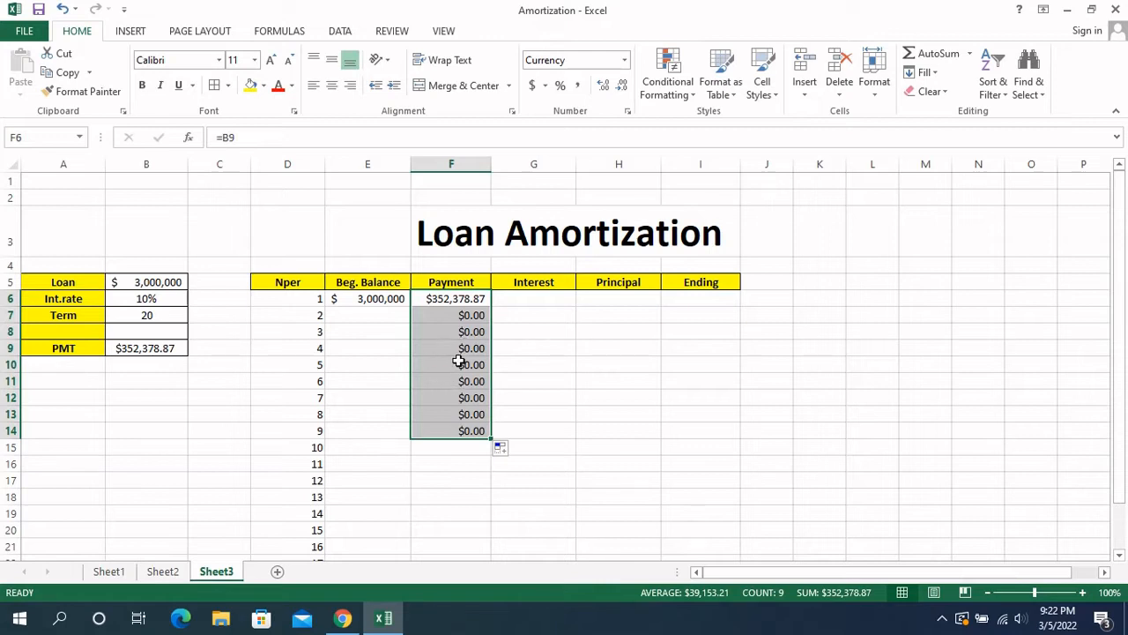
Make the PMT reference in the first Payment cell, F6, absolute with the formula =$B$9.
click(468, 316)
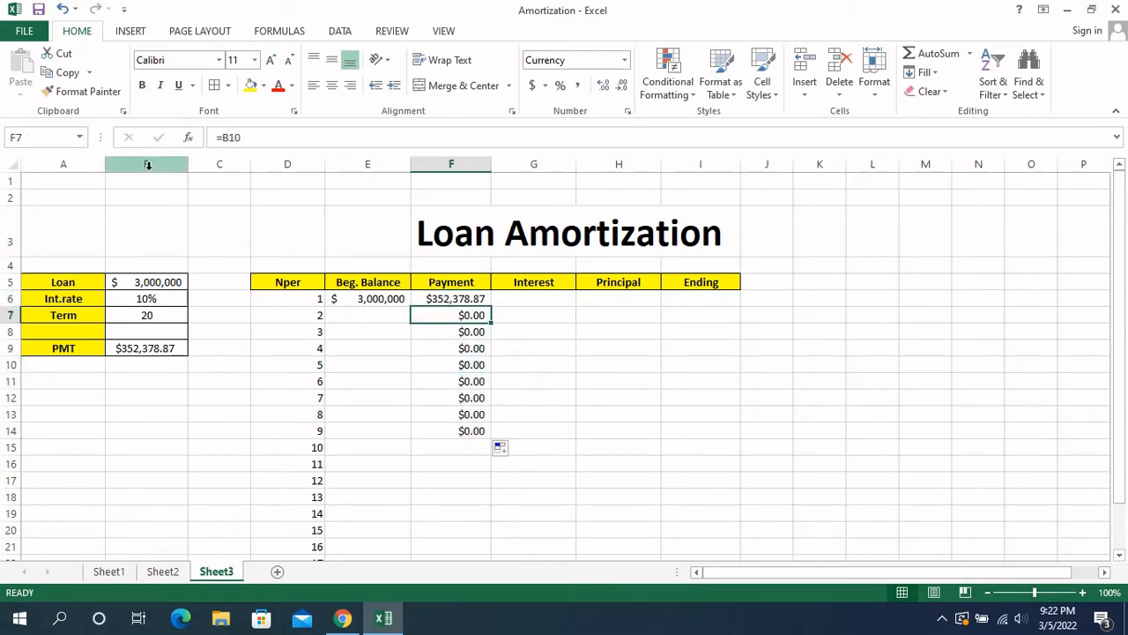
double_click(476, 315)
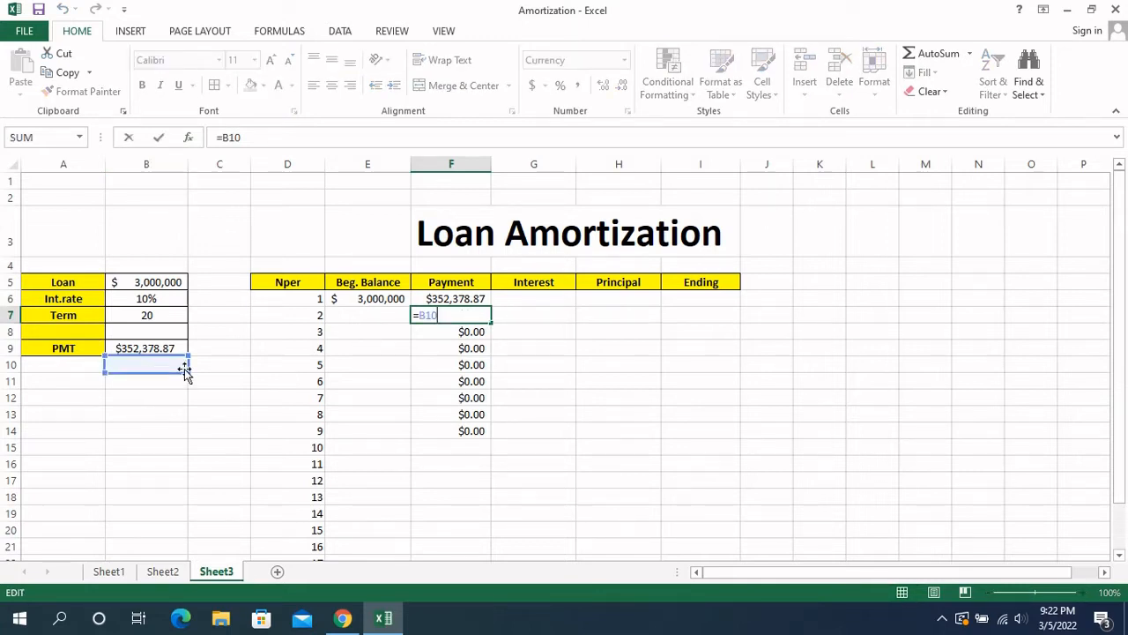
key(Escape)
click(473, 298)
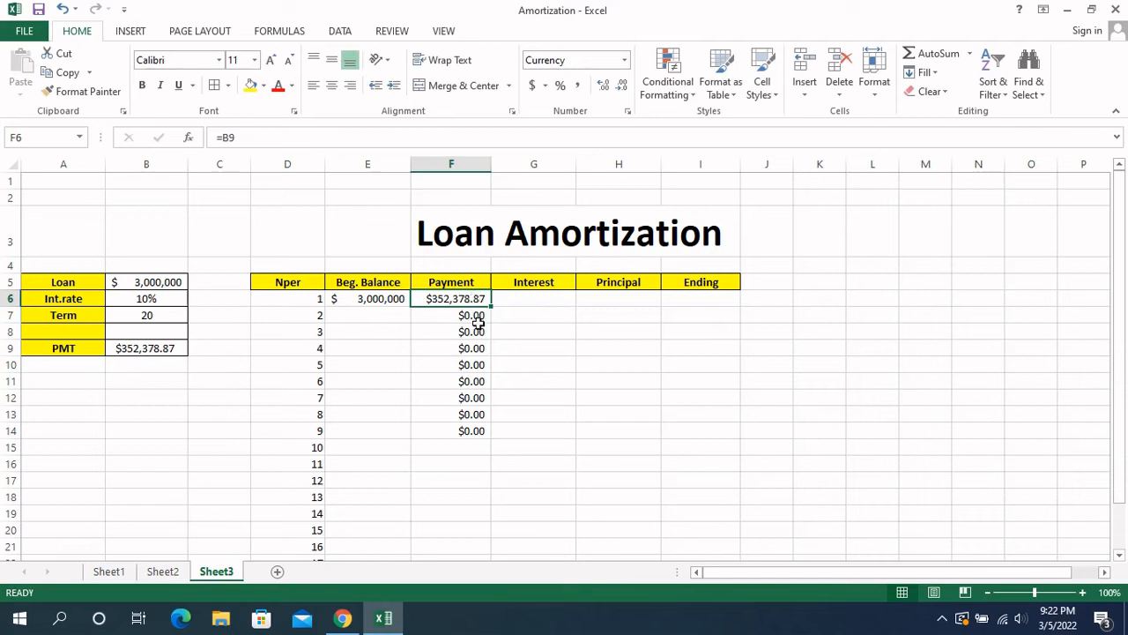
click(224, 138)
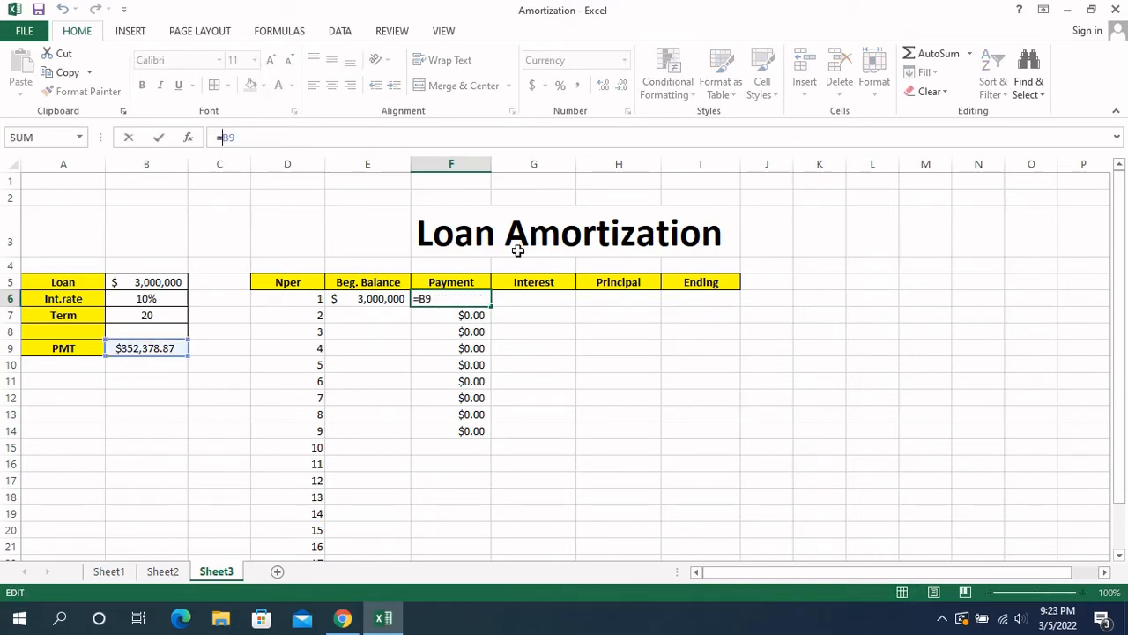
text($B$)
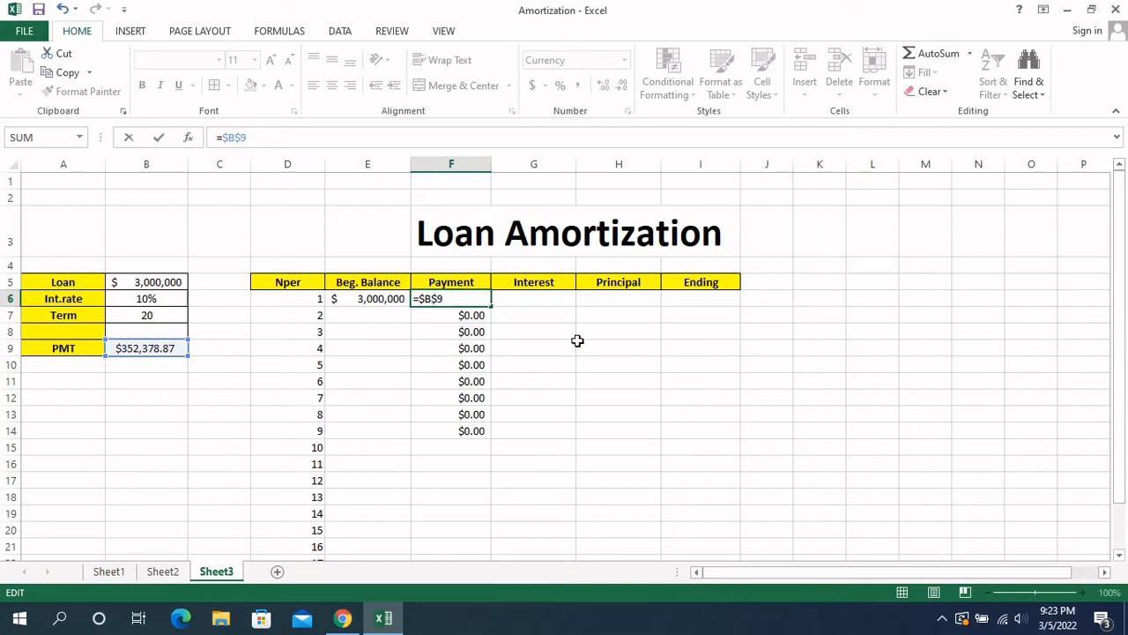
key(Return)
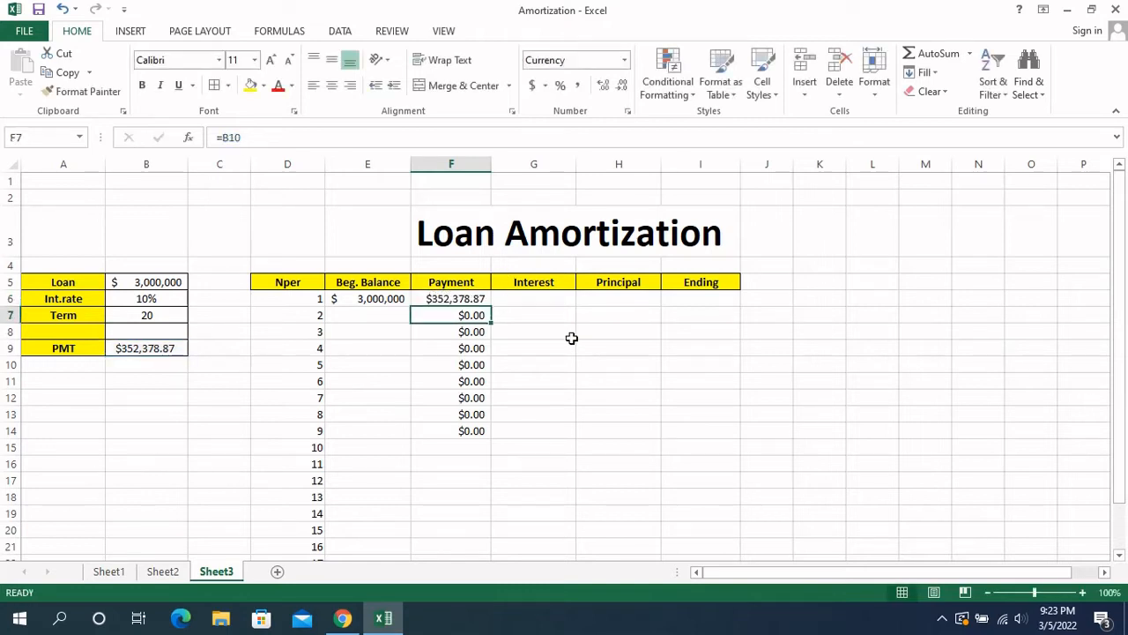
Fill the corrected Payment formula from F6 down through period 20 in F25.
click(480, 300)
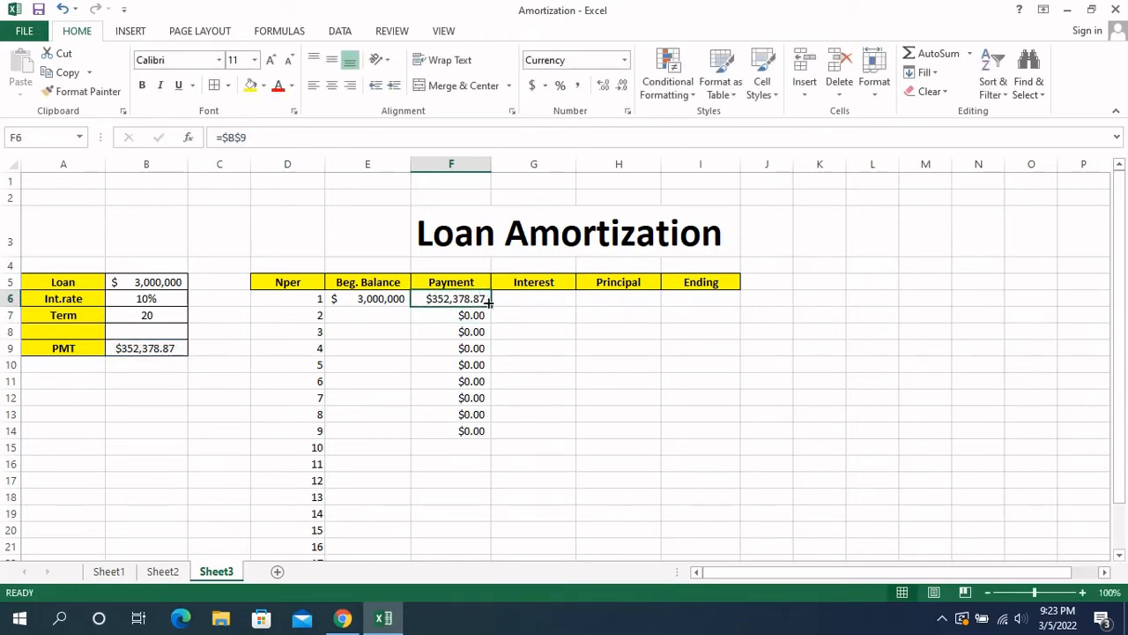
drag(490, 304, 485, 539)
click(621, 363)
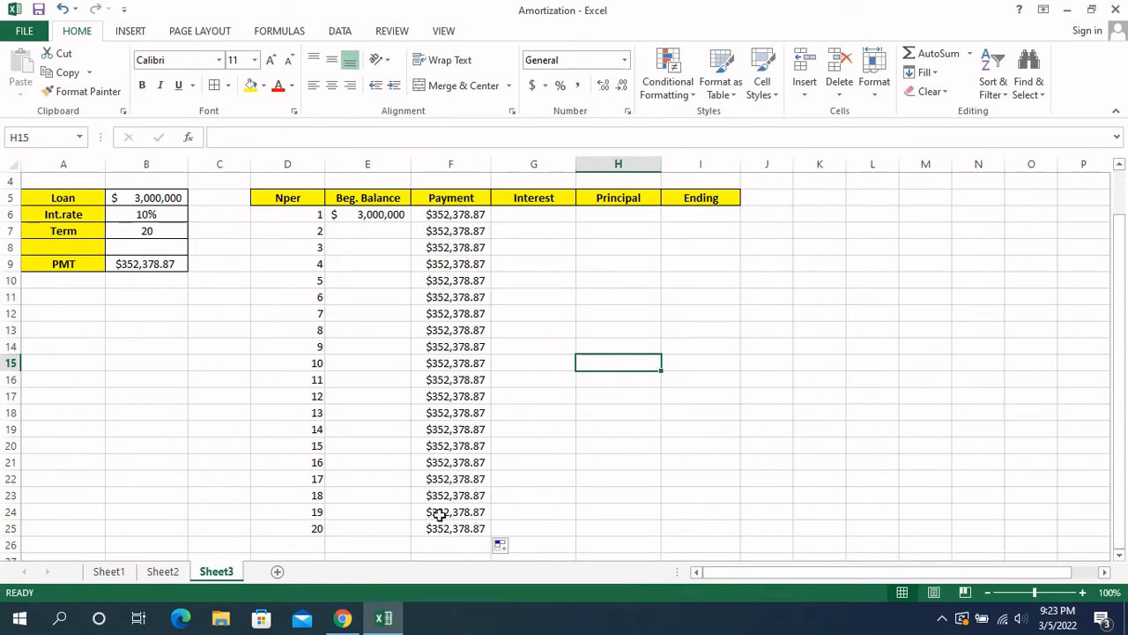
click(941, 618)
click(957, 593)
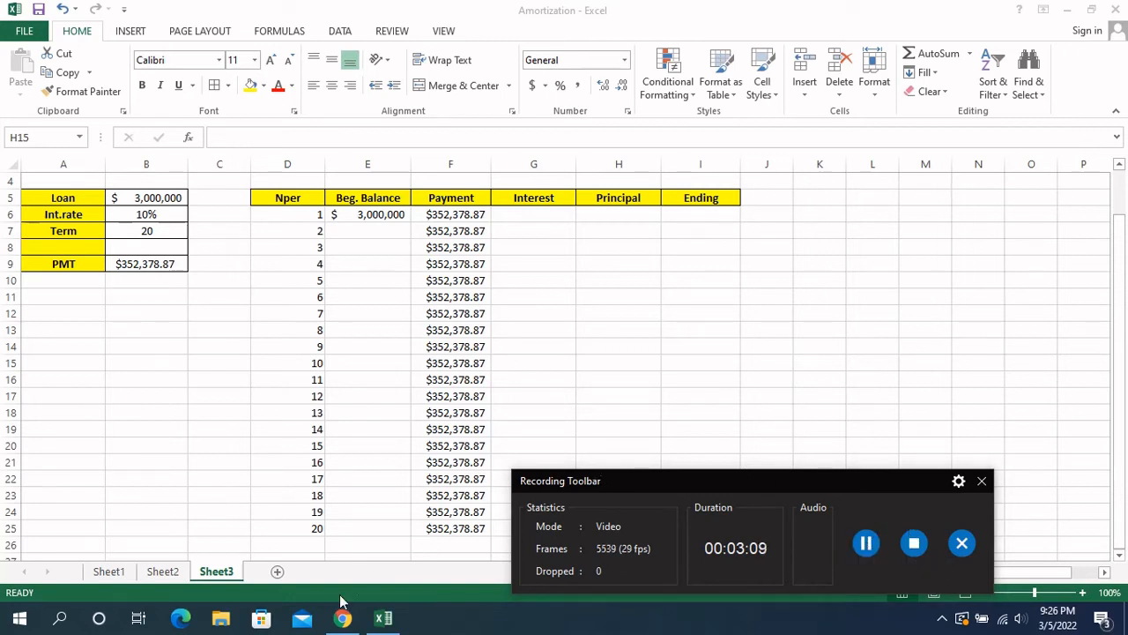
click(551, 348)
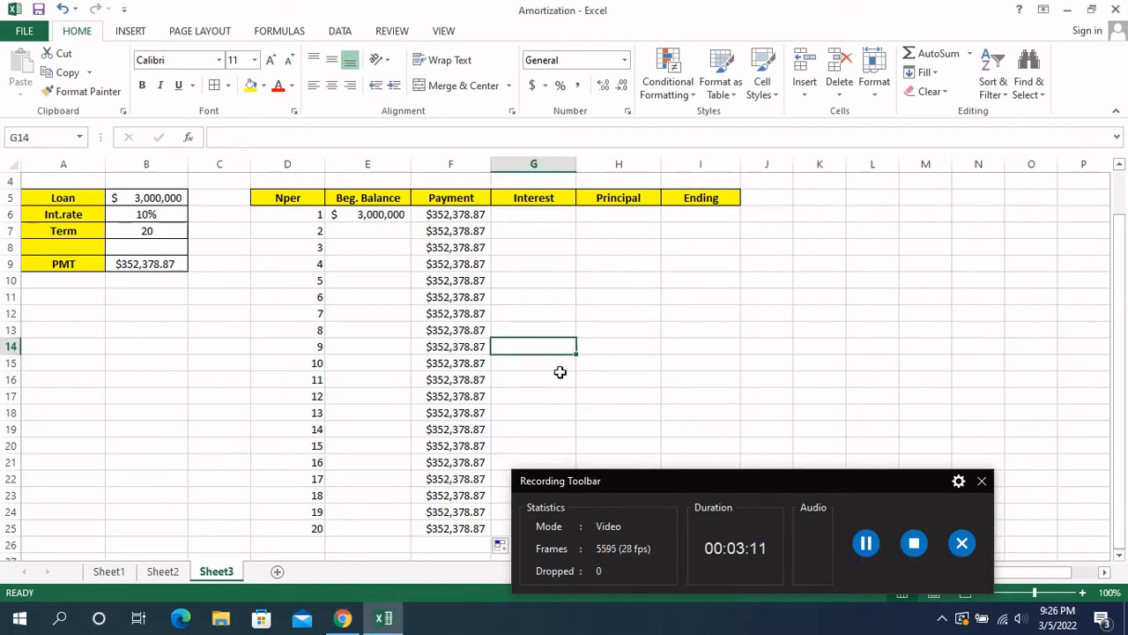
drag(662, 482, 764, 633)
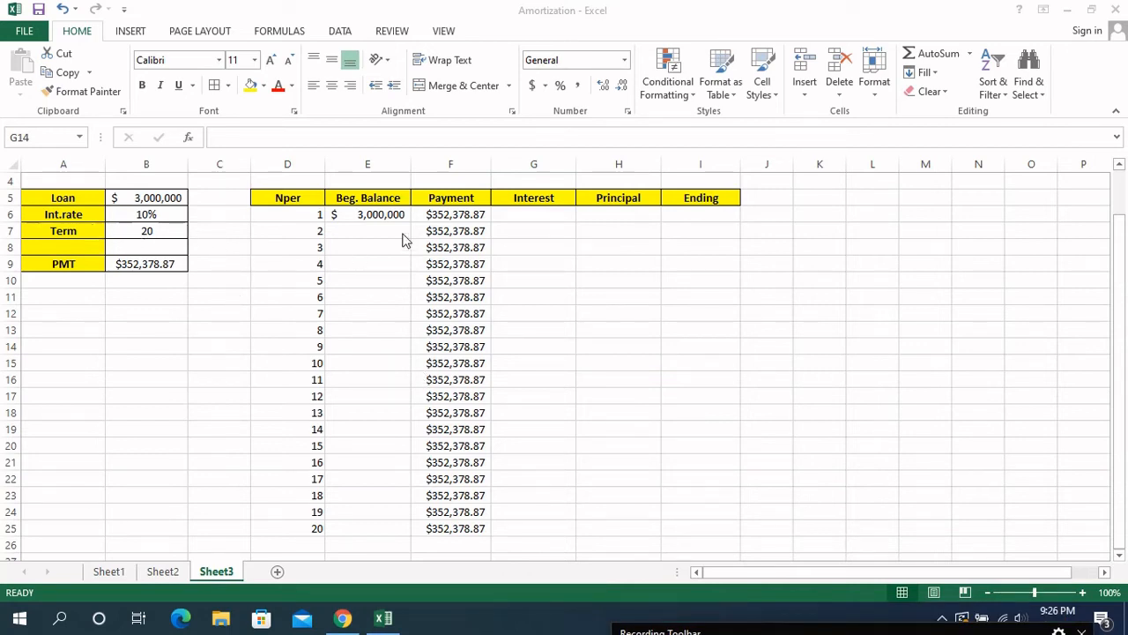
Calculate the first Interest value in G6 by multiplying the beginning balance by the interest rate with =E6*B6.
click(535, 216)
click(538, 216)
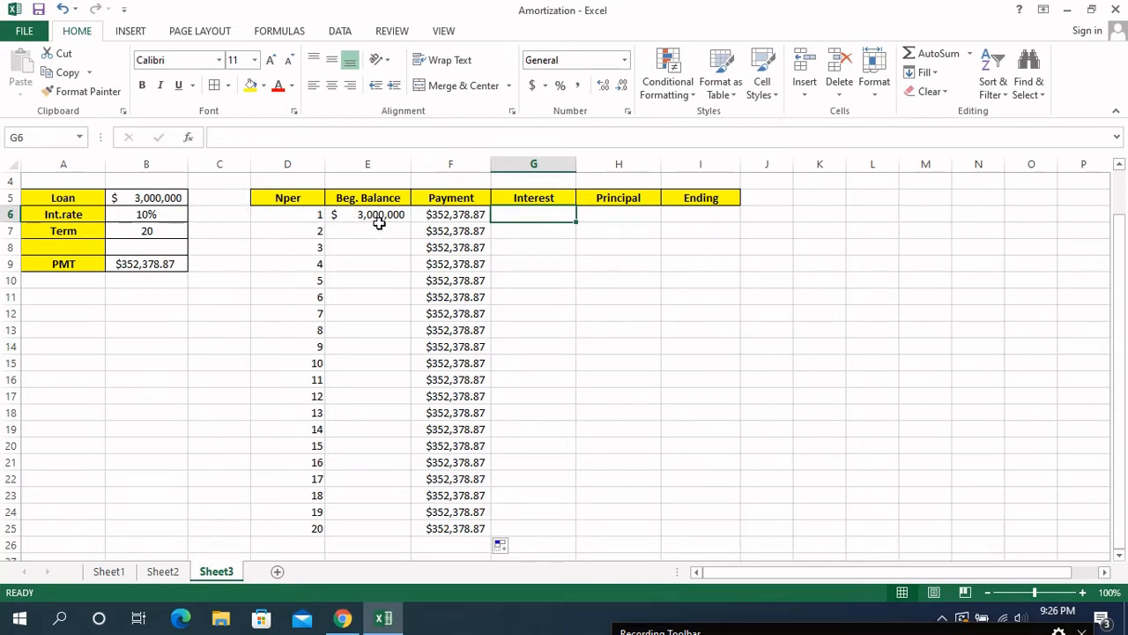
text(=)
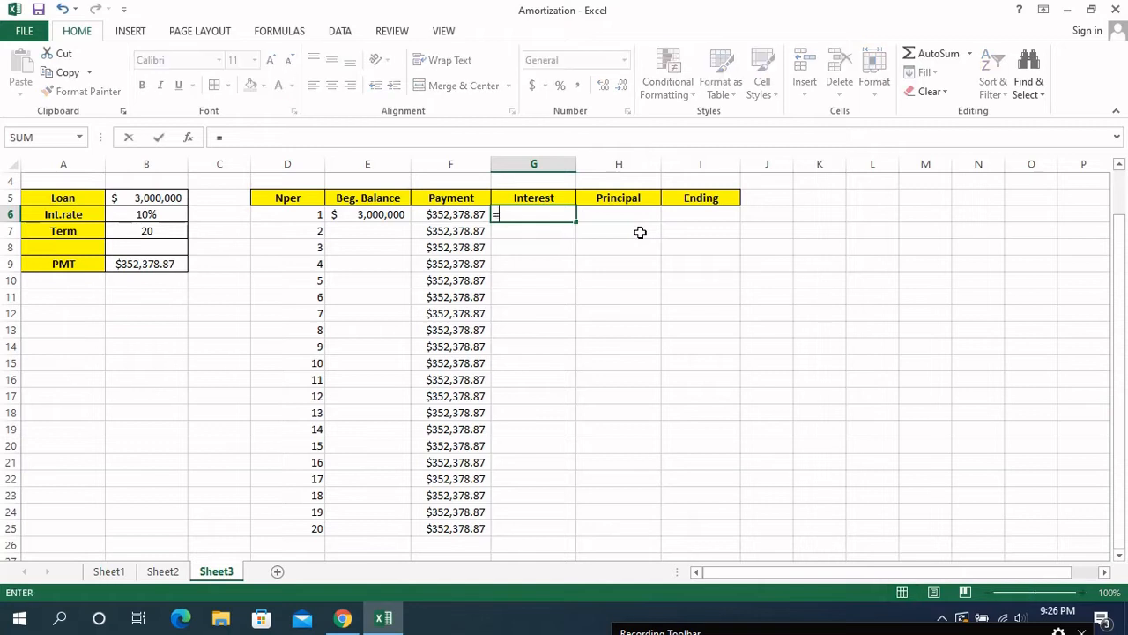
click(378, 216)
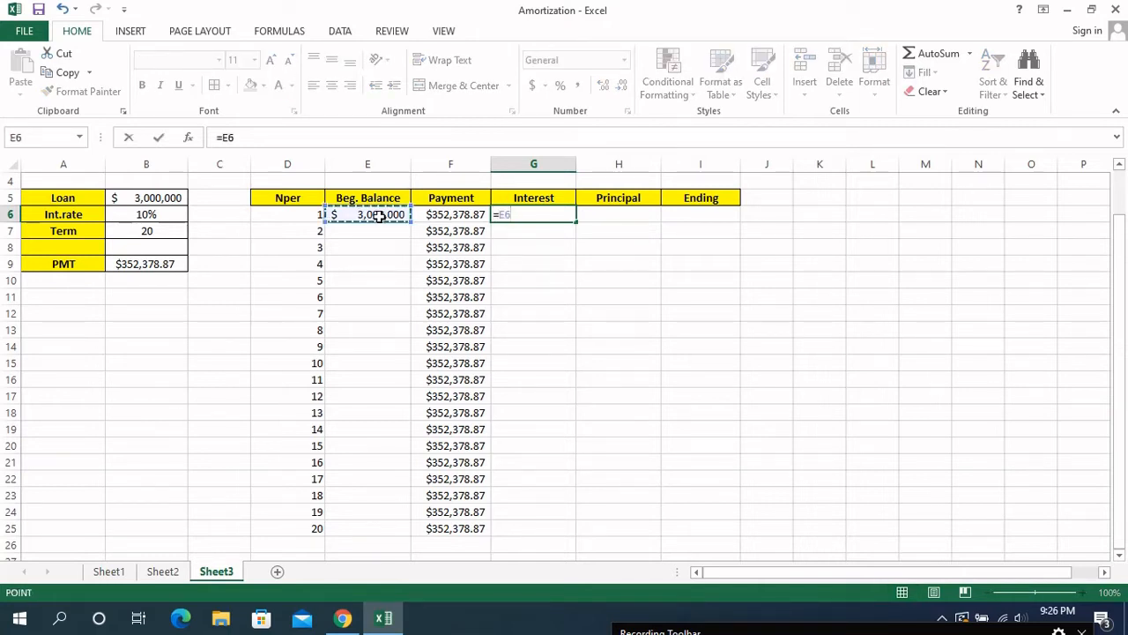
text(*)
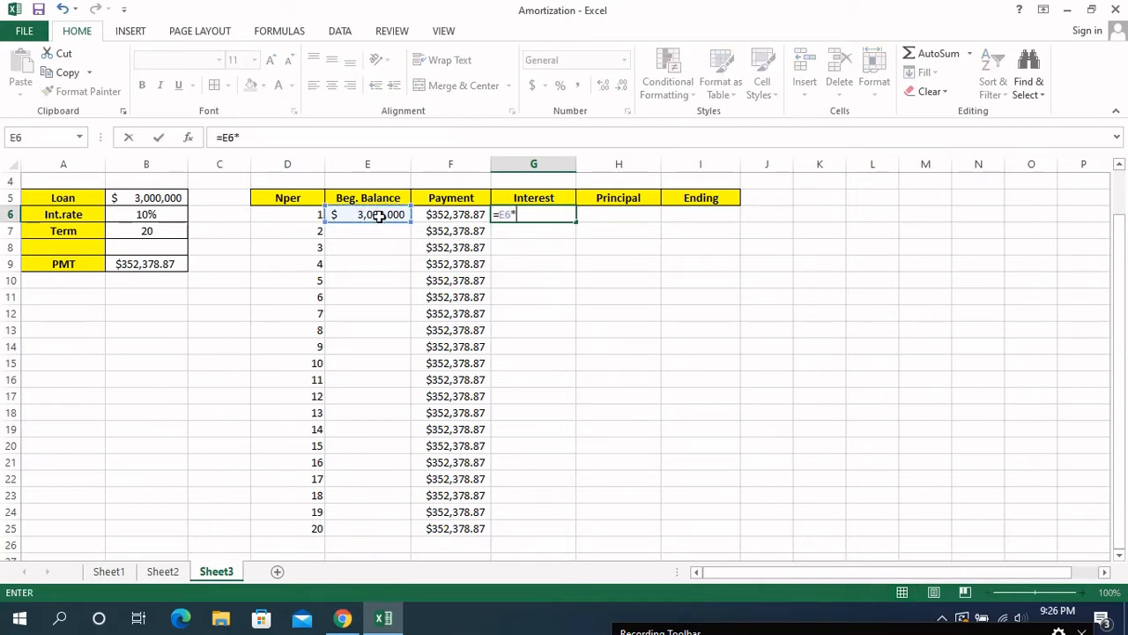
click(143, 216)
key(ctrl+Return)
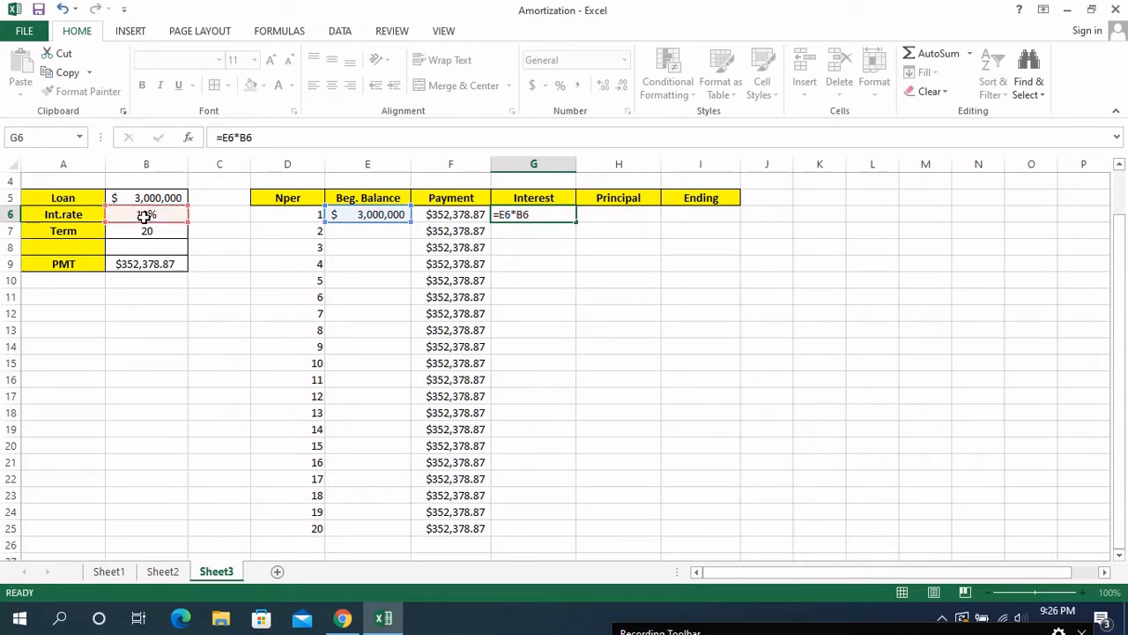
key(Return)
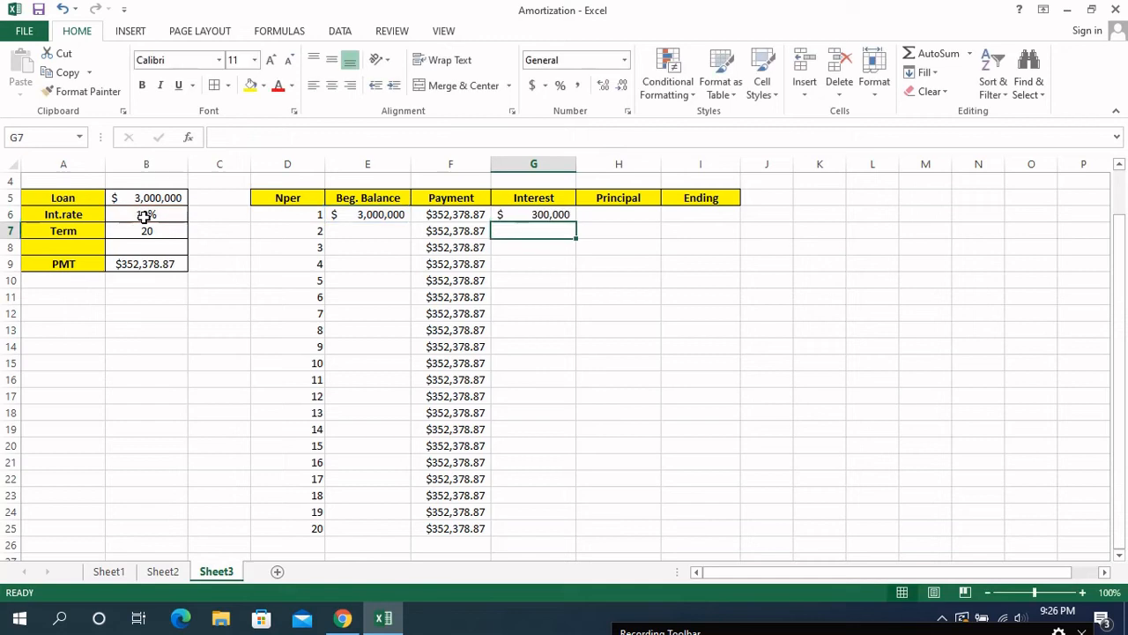
Lock the interest rate row in the G6 formula so that it reads =E6*B$6.
click(567, 216)
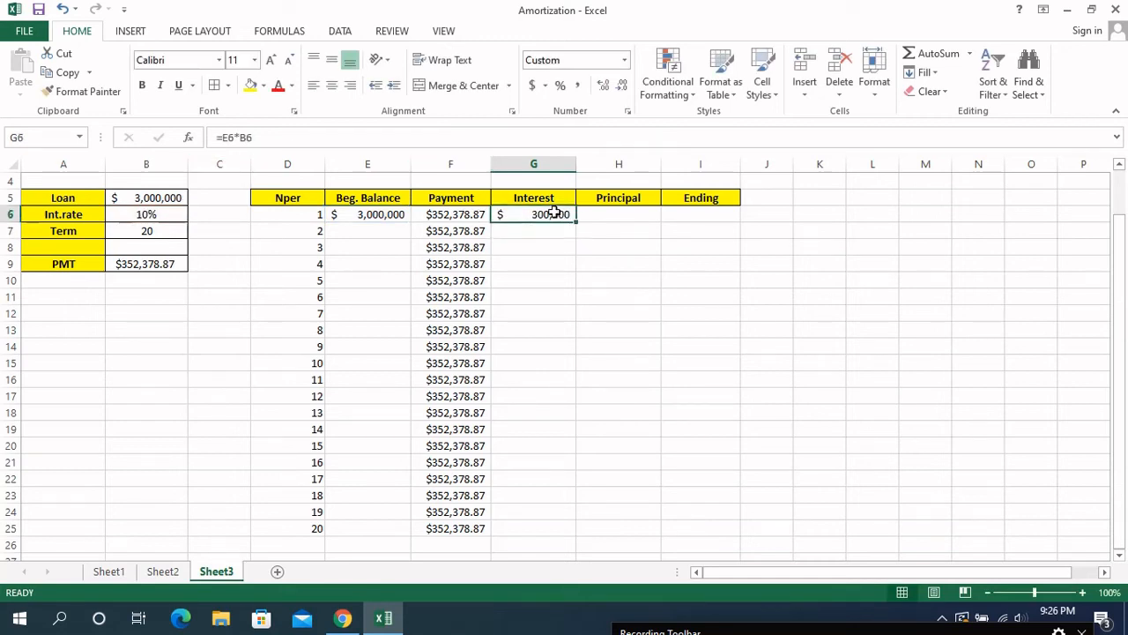
click(250, 138)
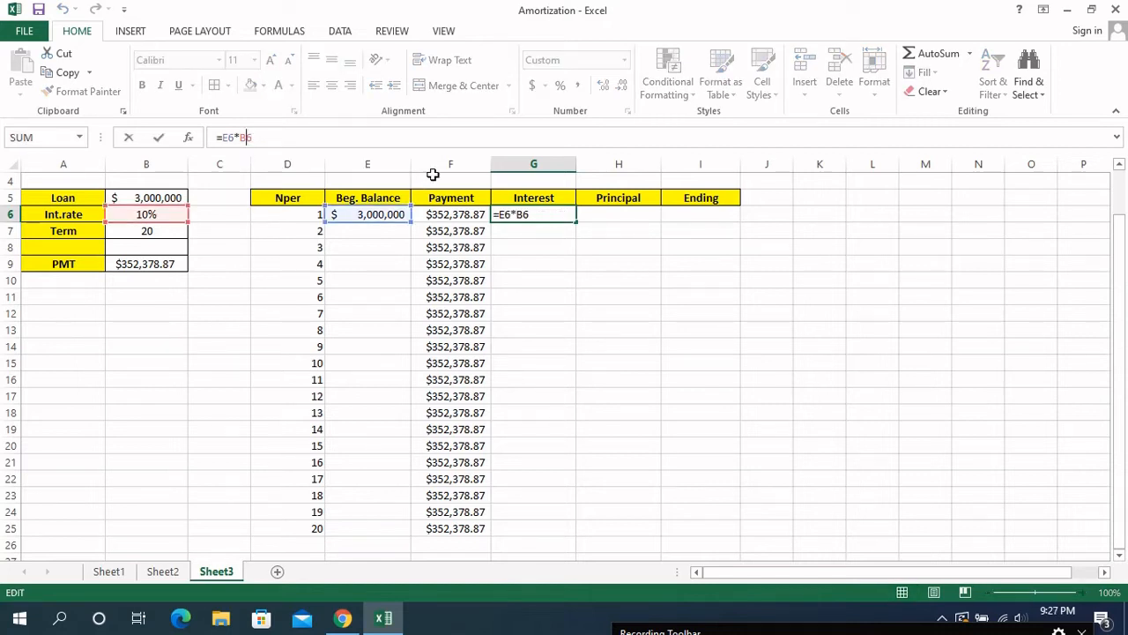
key(Left)
text($)
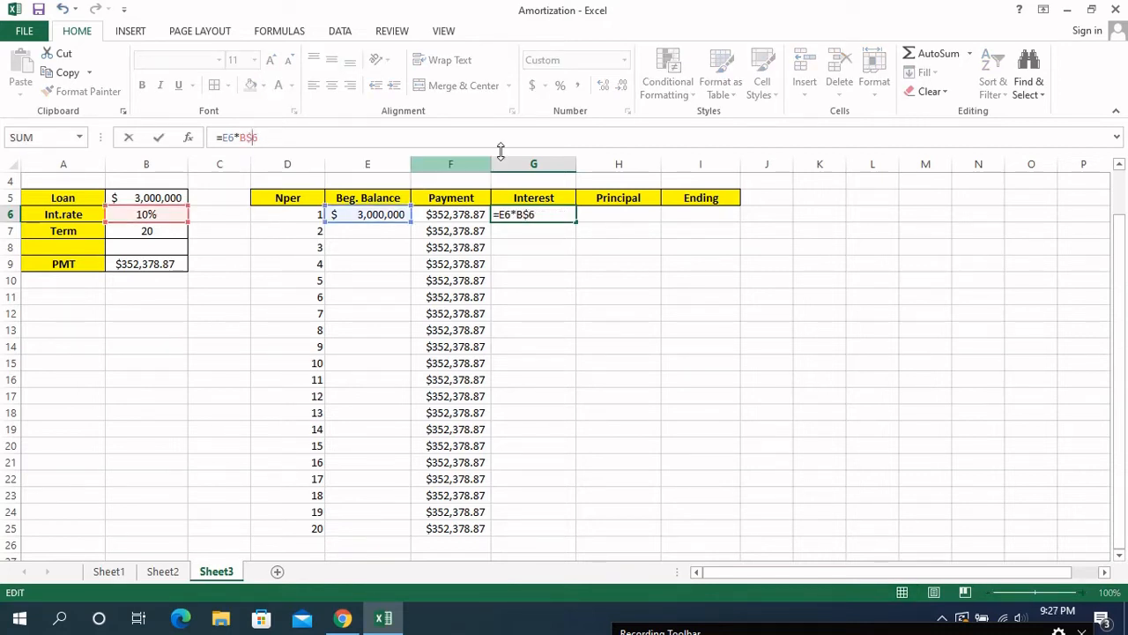
key(Return)
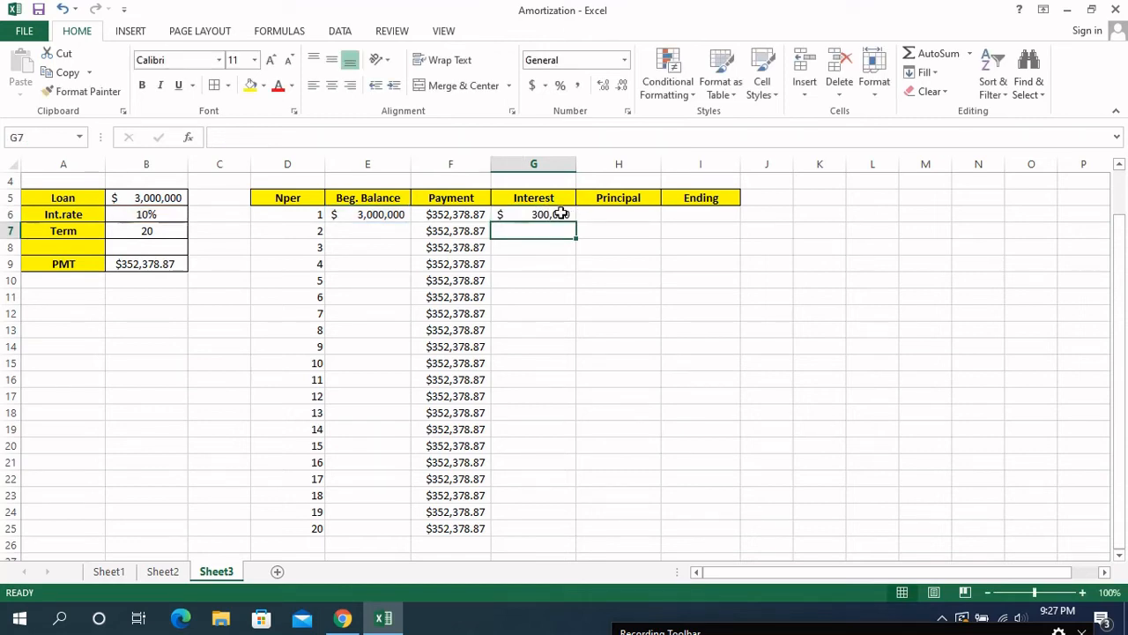
Calculate the first Principal value in H6 by subtracting the interest from the payment with =F6-G6.
click(616, 217)
text(=)
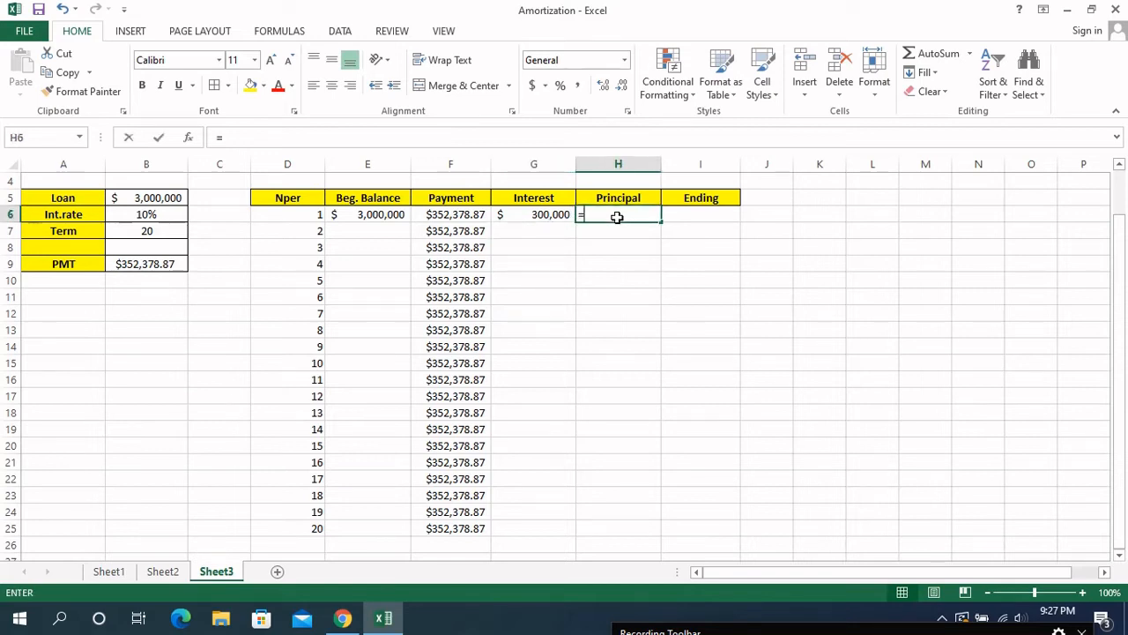
click(451, 217)
text(-)
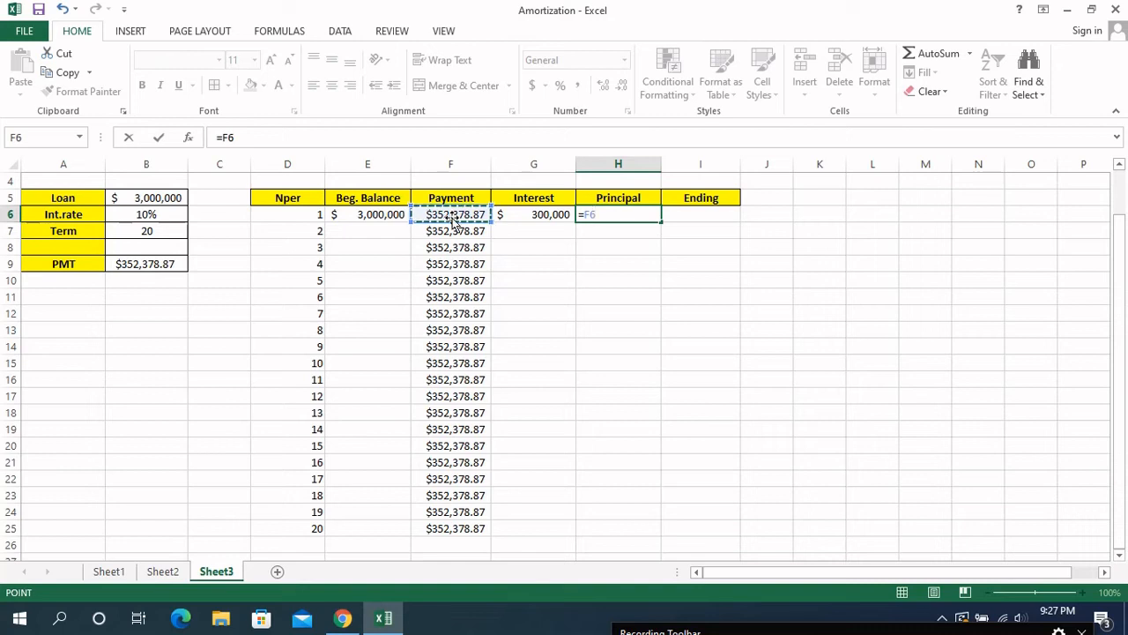
click(539, 216)
key(Return)
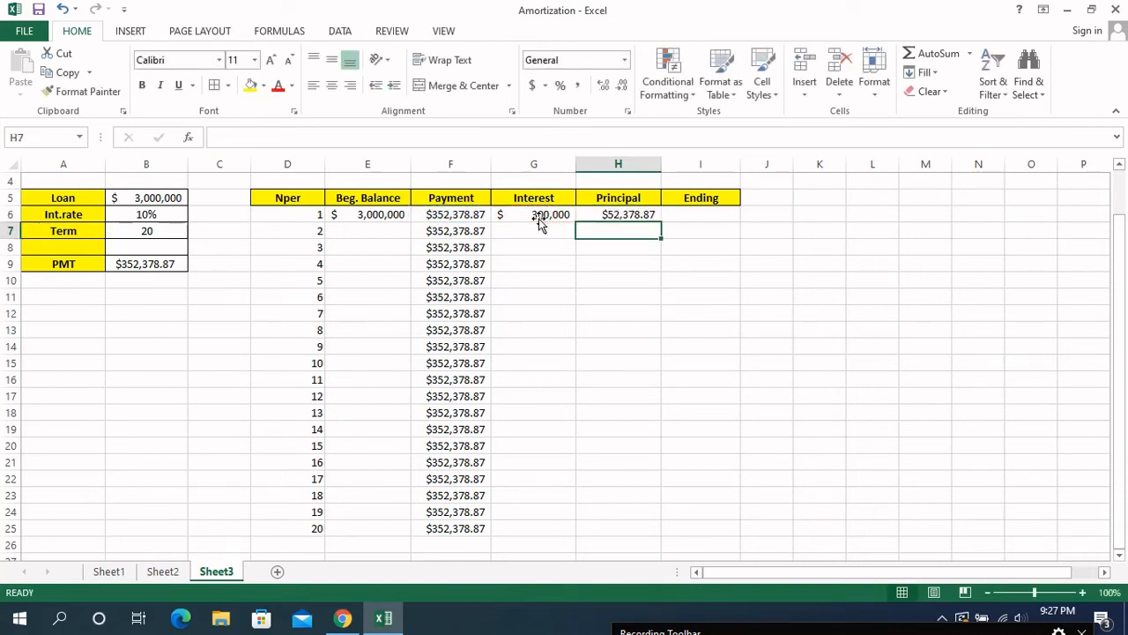
Calculate the first Ending balance in I6 with =E6-H6 and widen column I to fit the amount.
click(702, 213)
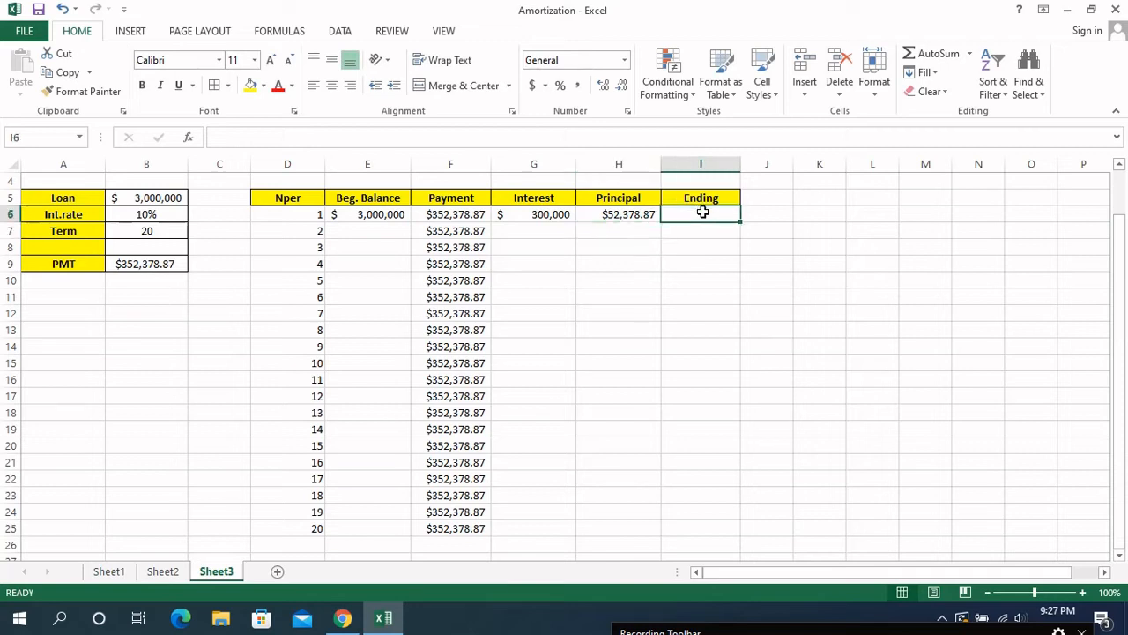
text(=)
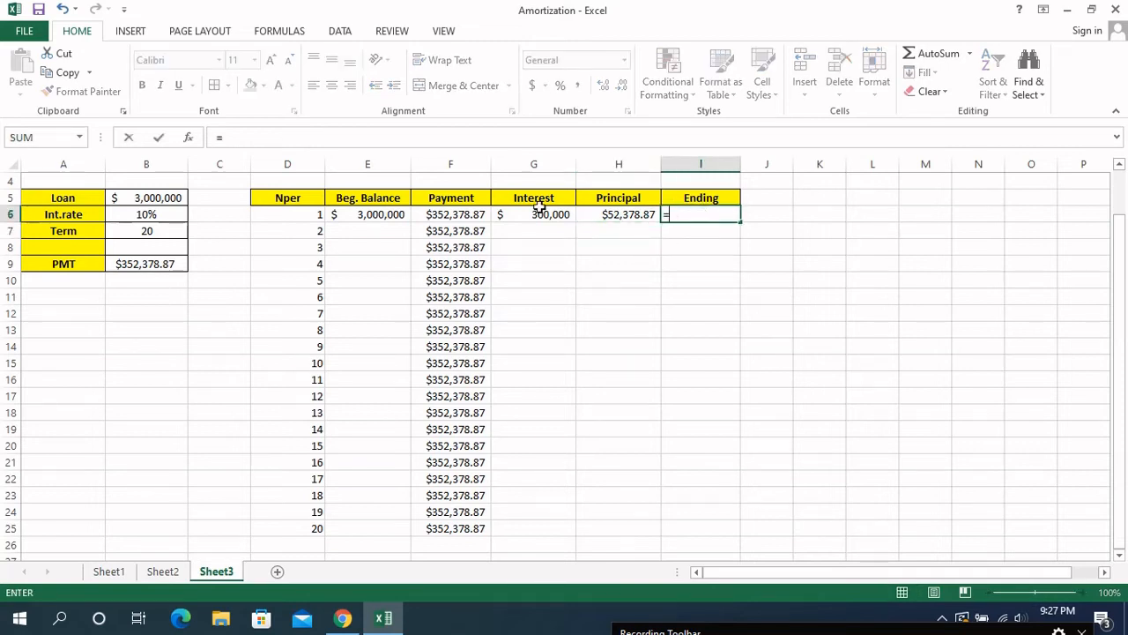
click(371, 219)
text(=)
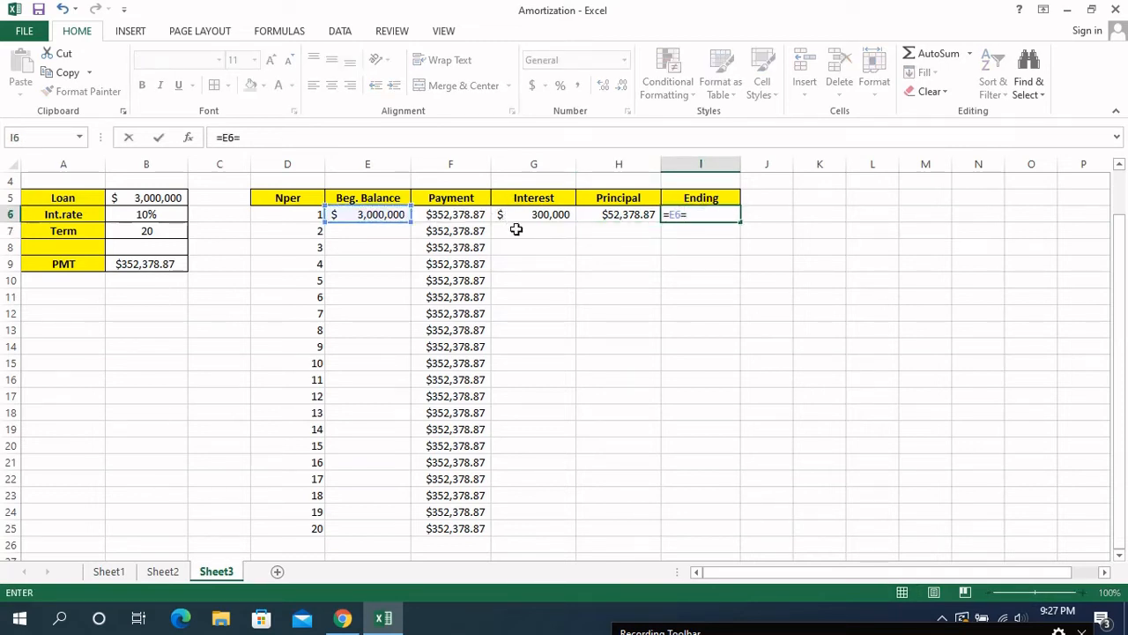
key(BackSpace)
click(624, 215)
key(ctrl+Return)
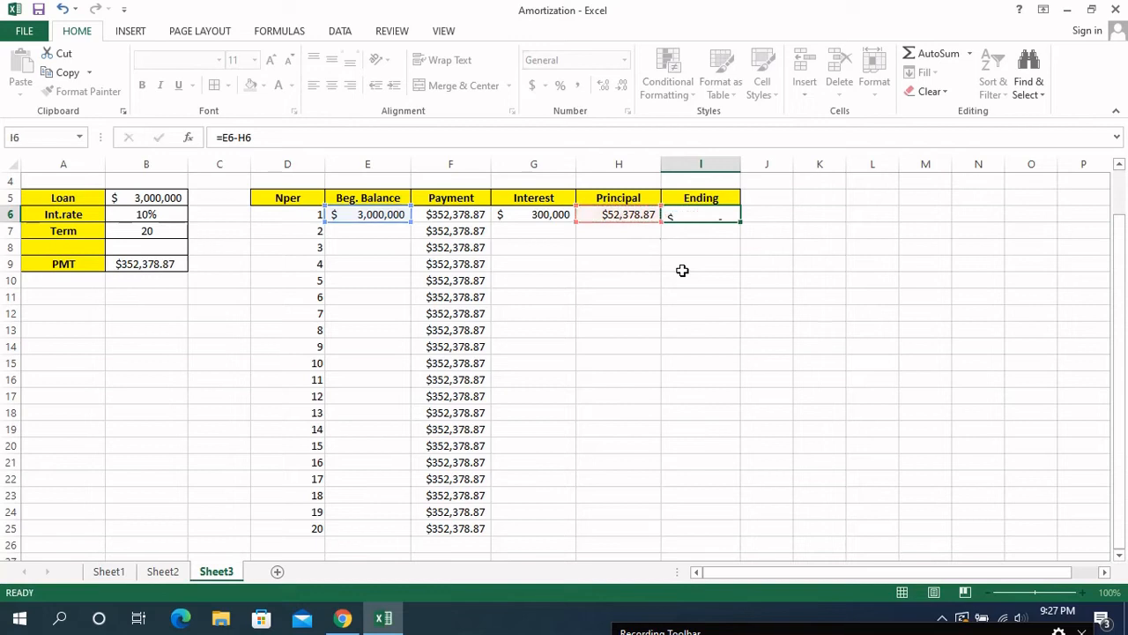
key(Return)
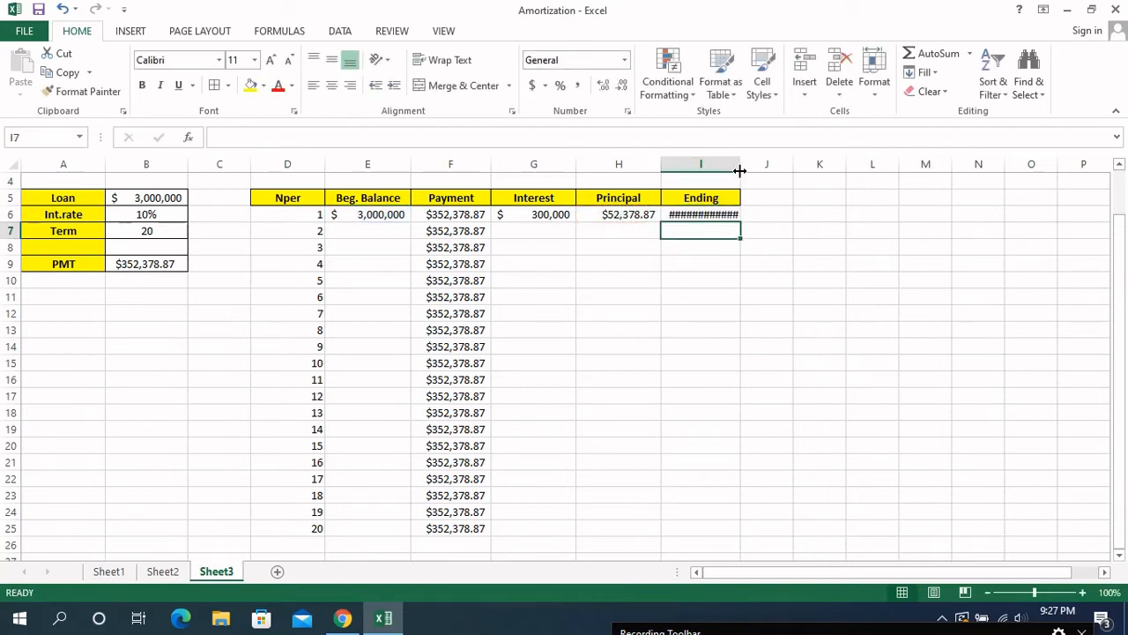
drag(743, 167, 771, 166)
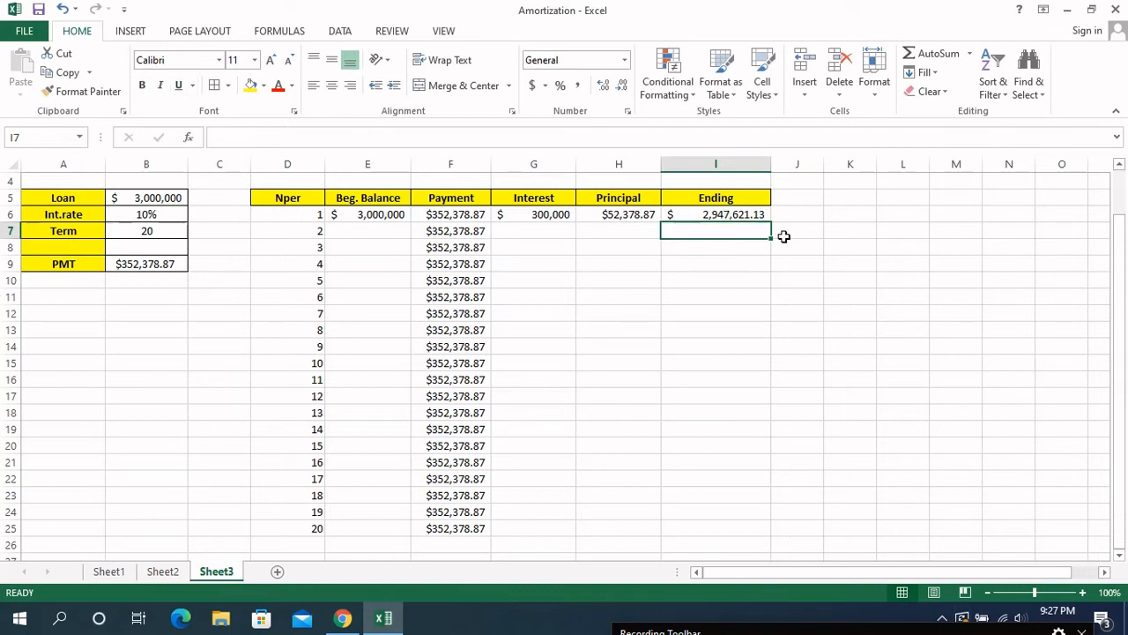
Fill the Interest formula in G6 and the Principal formula in H6 down through row 25.
click(555, 216)
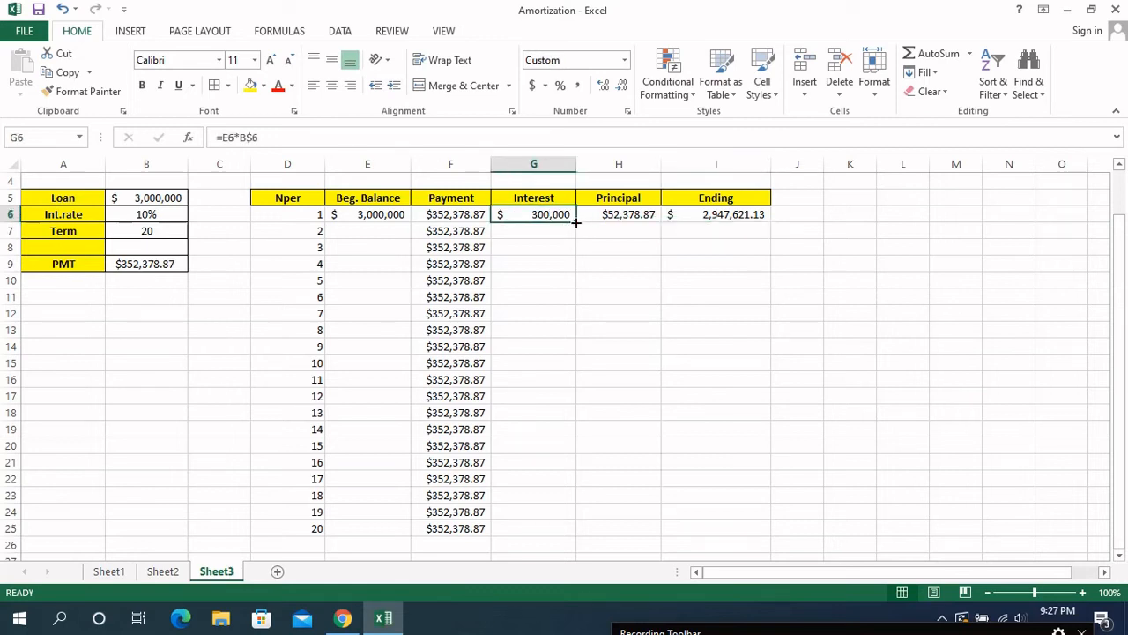
drag(575, 222, 558, 535)
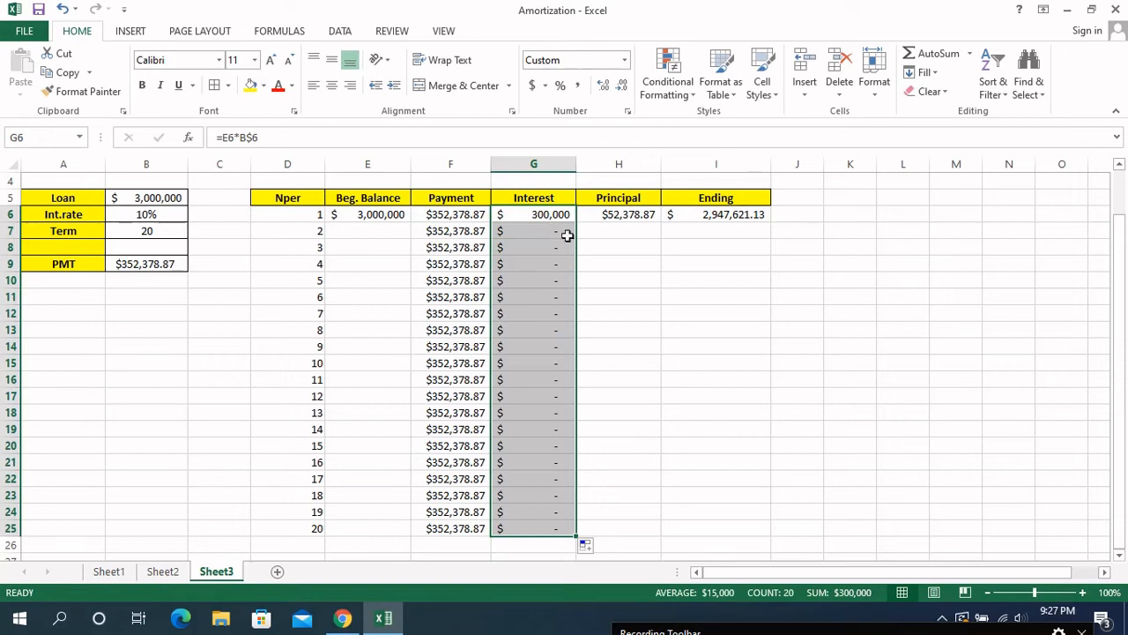
click(653, 214)
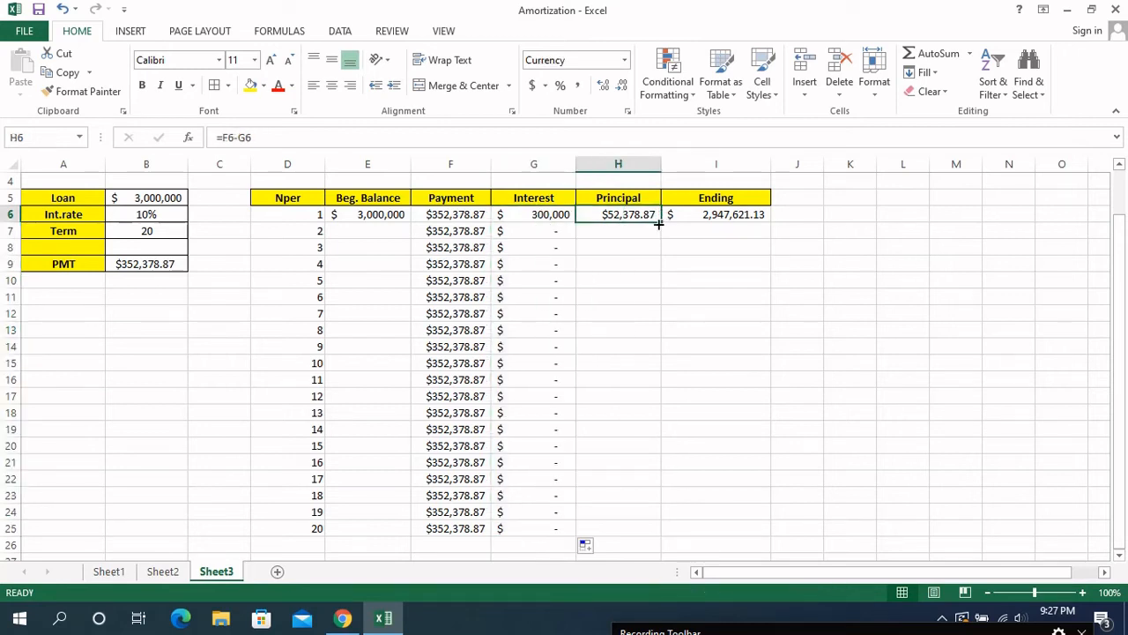
drag(659, 220, 650, 544)
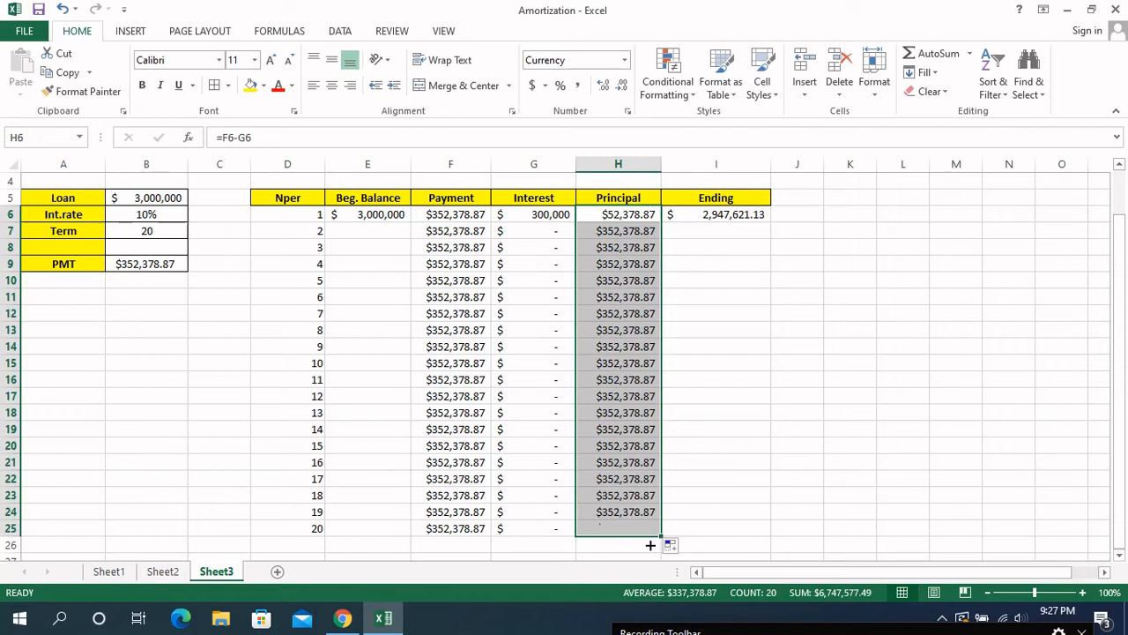
Fill the Ending balance formula in I6 down through row 25.
click(753, 215)
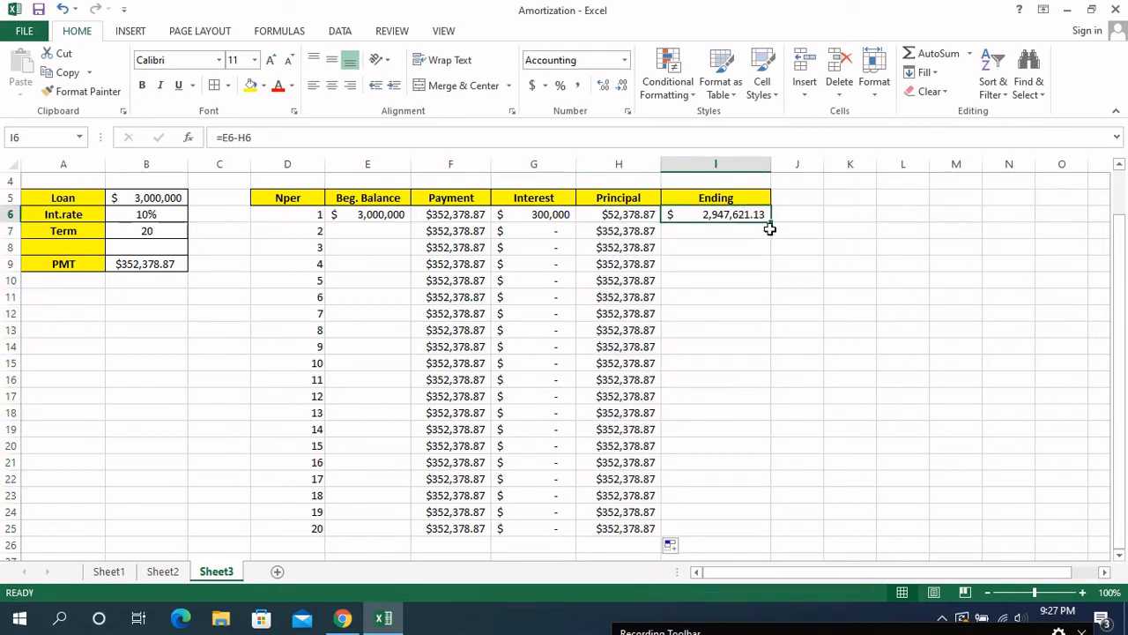
drag(771, 222, 765, 538)
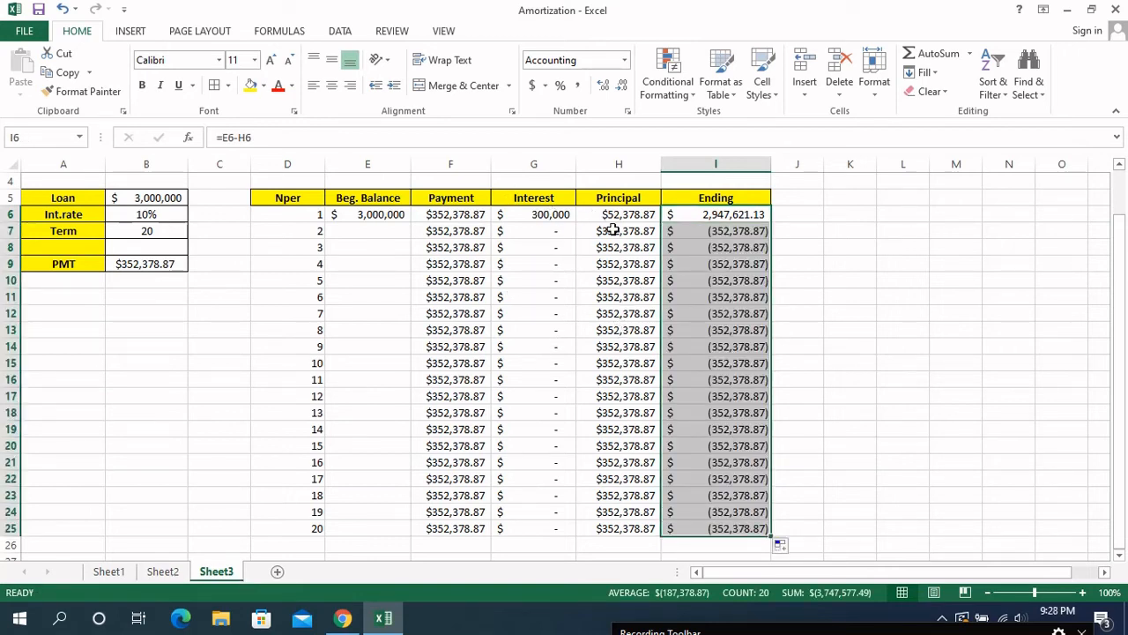
Link the second beginning balance in E7 to the previous ending balance with =I6 and fill it down through row 25.
click(370, 236)
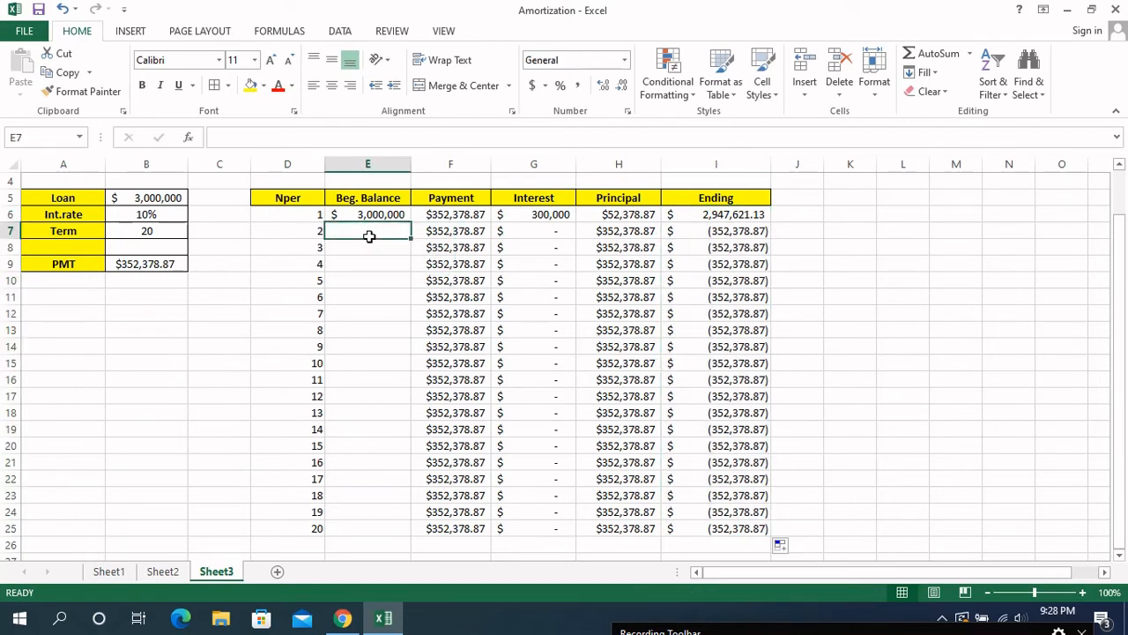
text(=)
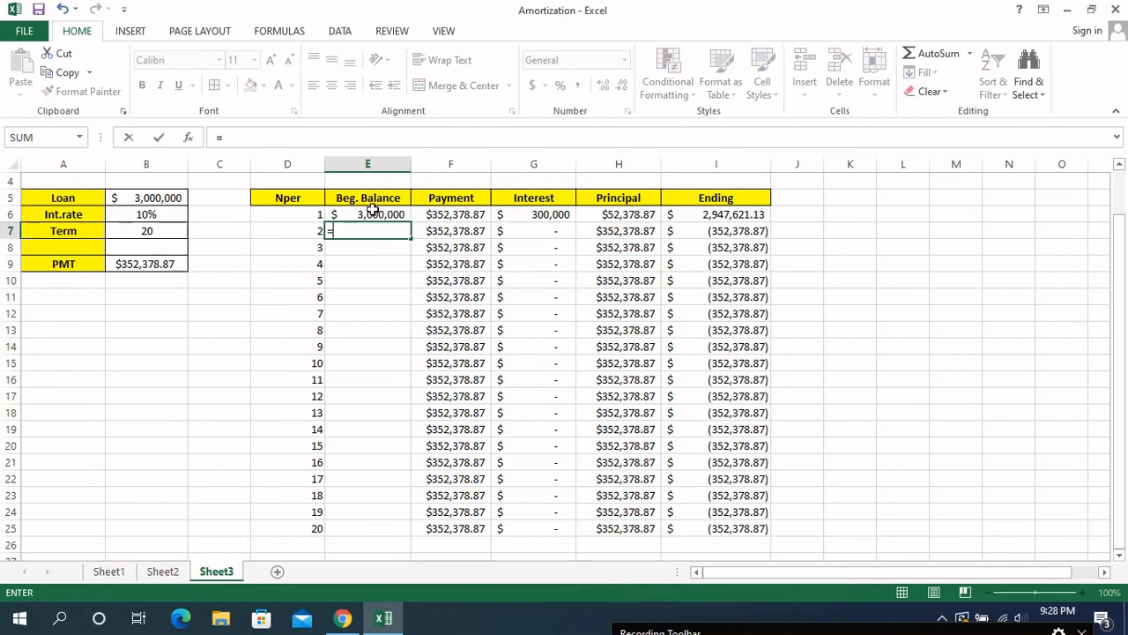
click(724, 216)
key(Return)
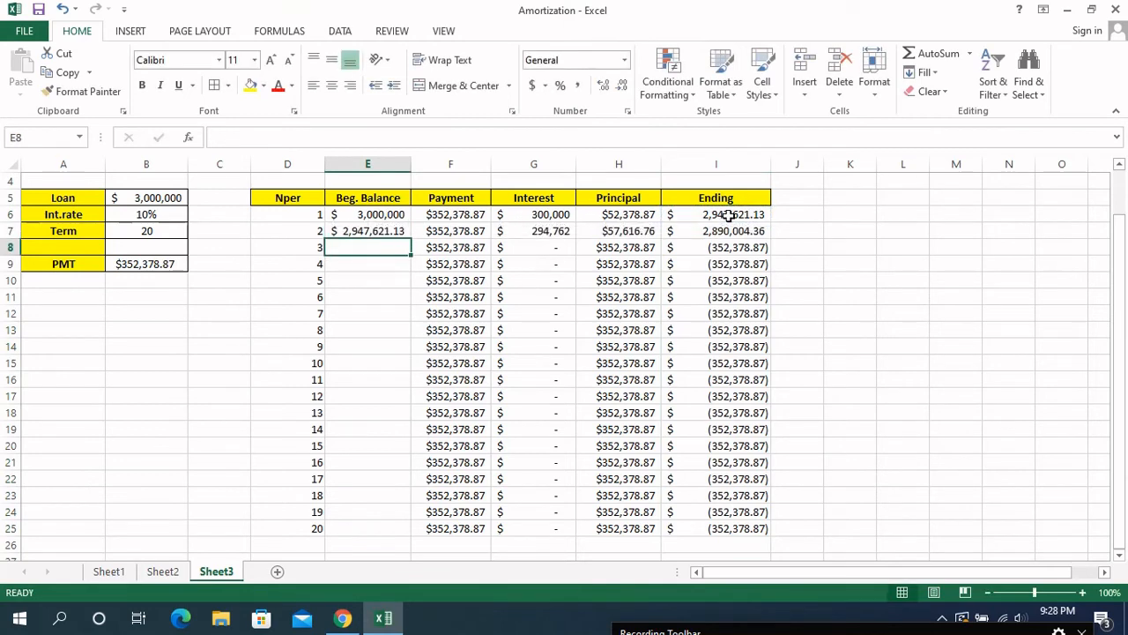
click(396, 232)
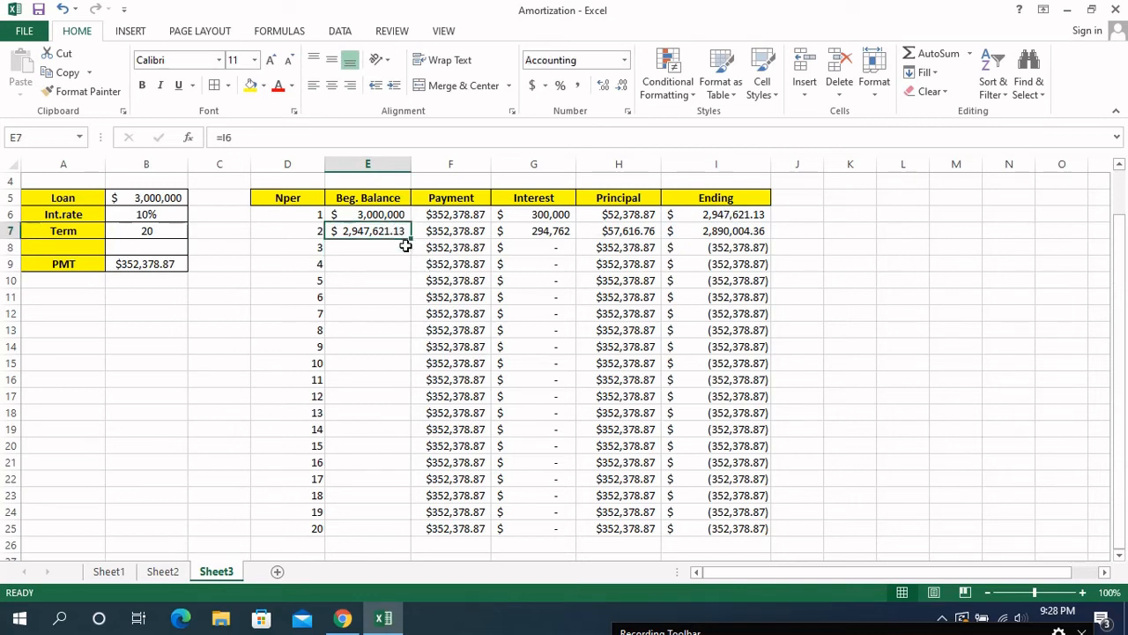
drag(410, 238, 392, 534)
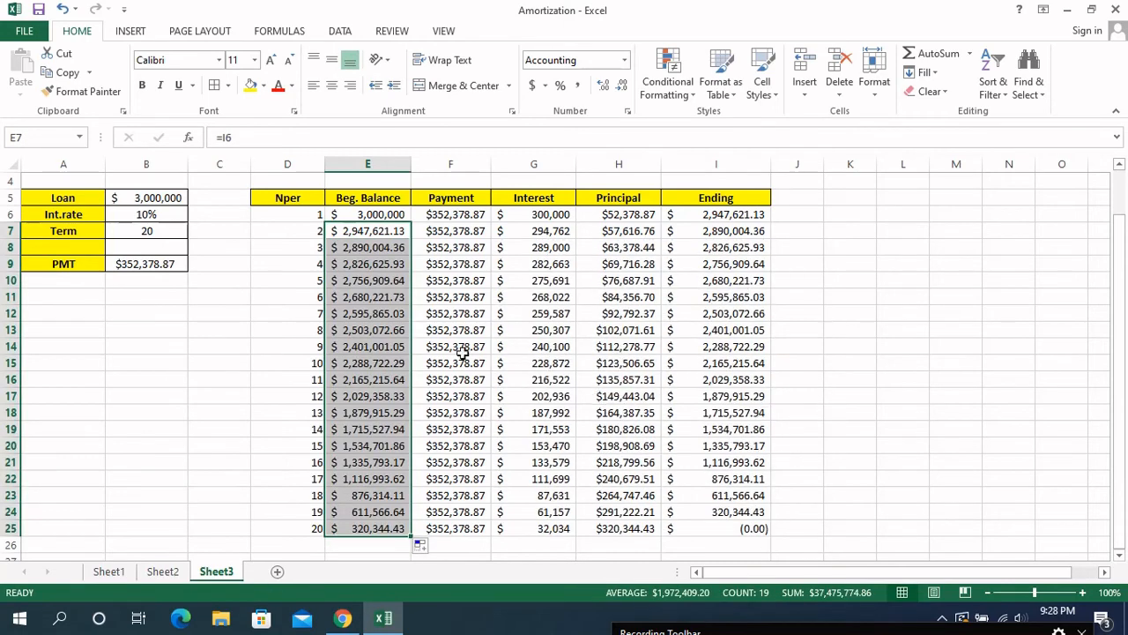
click(813, 485)
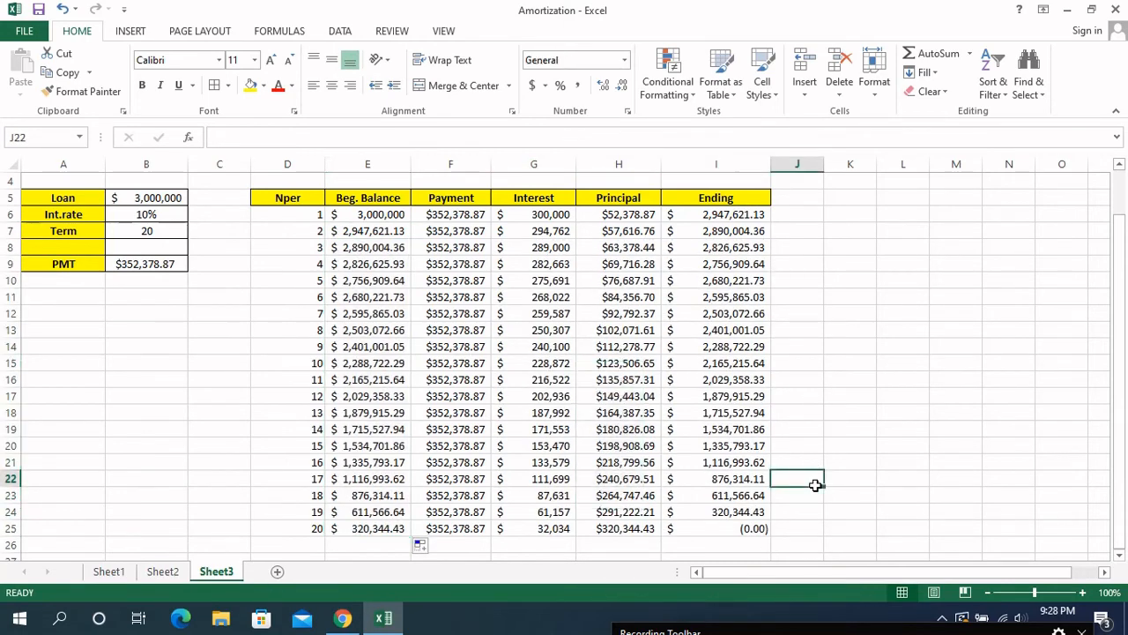
Highlight the final Ending balance cell I25 with a yellow fill.
click(747, 528)
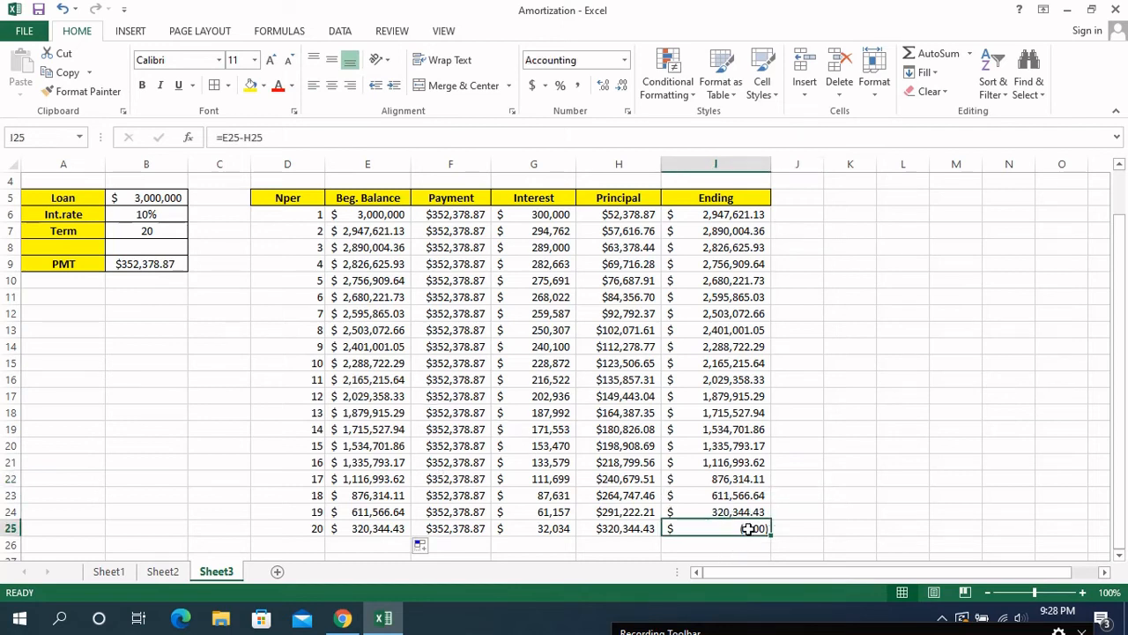
click(251, 86)
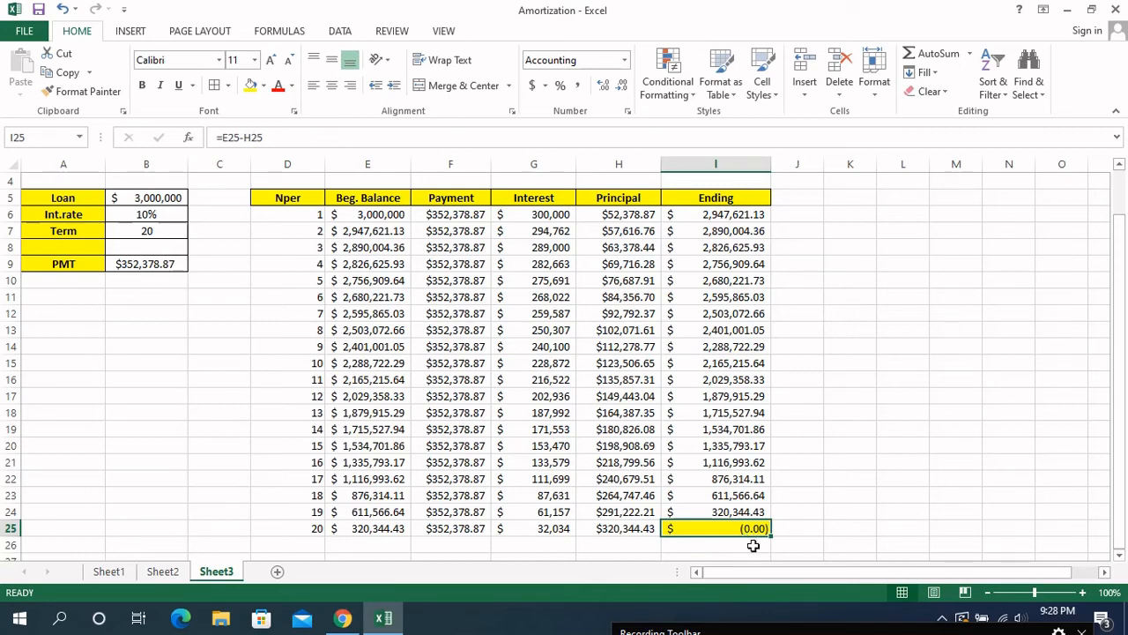
scroll(753, 546, down, 1)
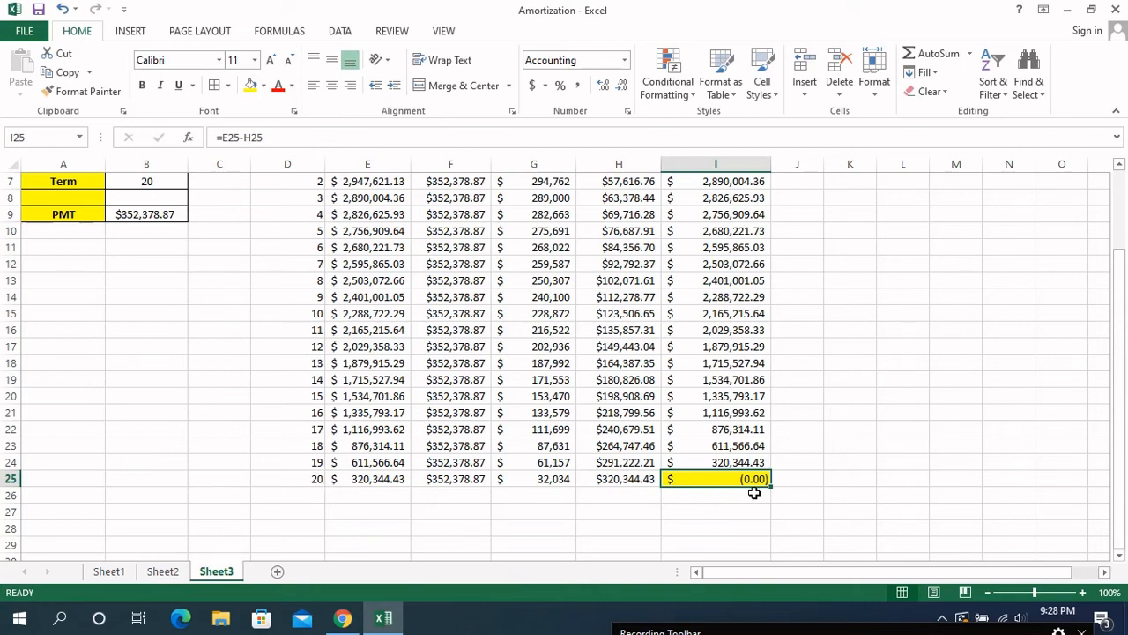
Center the contents of the Beg. Balance column E and the Payment column F horizontally and middle-align them vertically.
scroll(438, 202, up, 2)
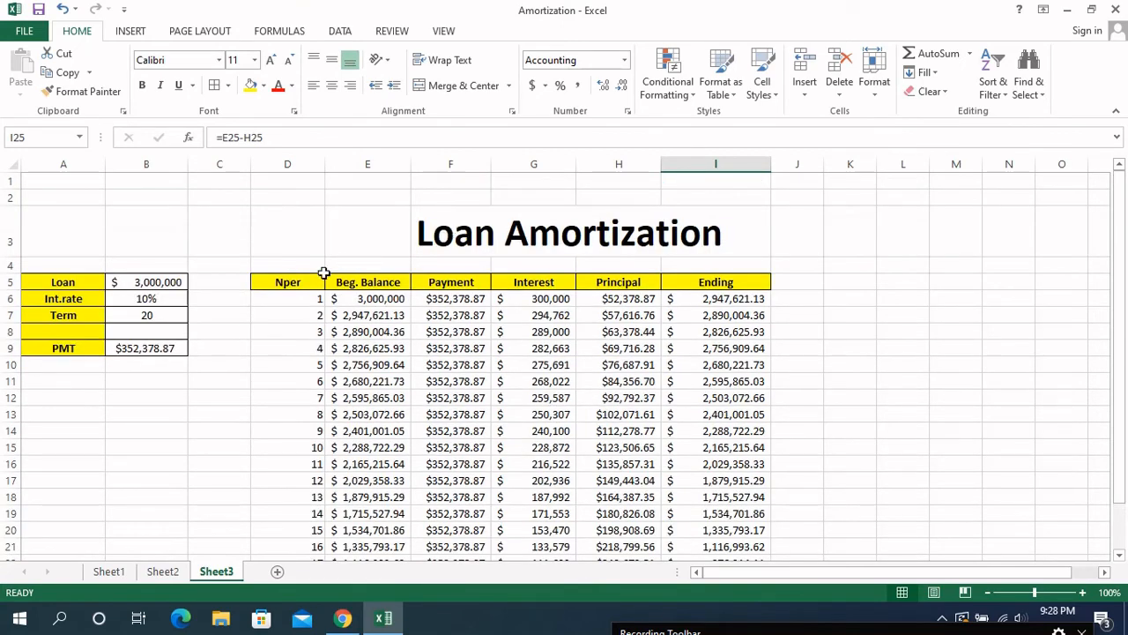
click(371, 164)
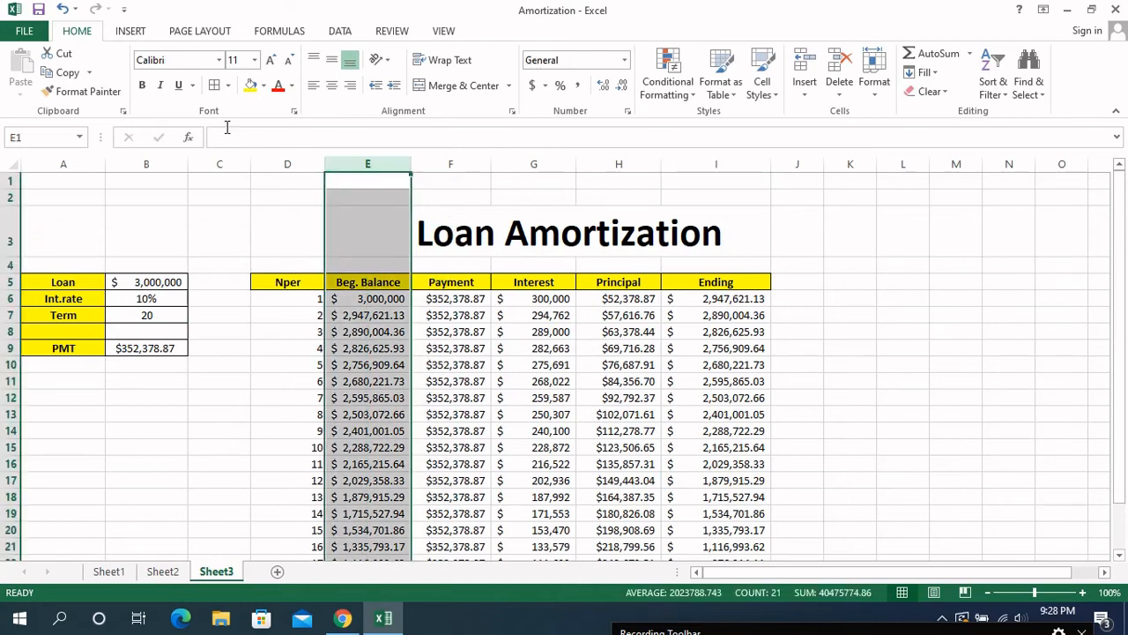
click(331, 88)
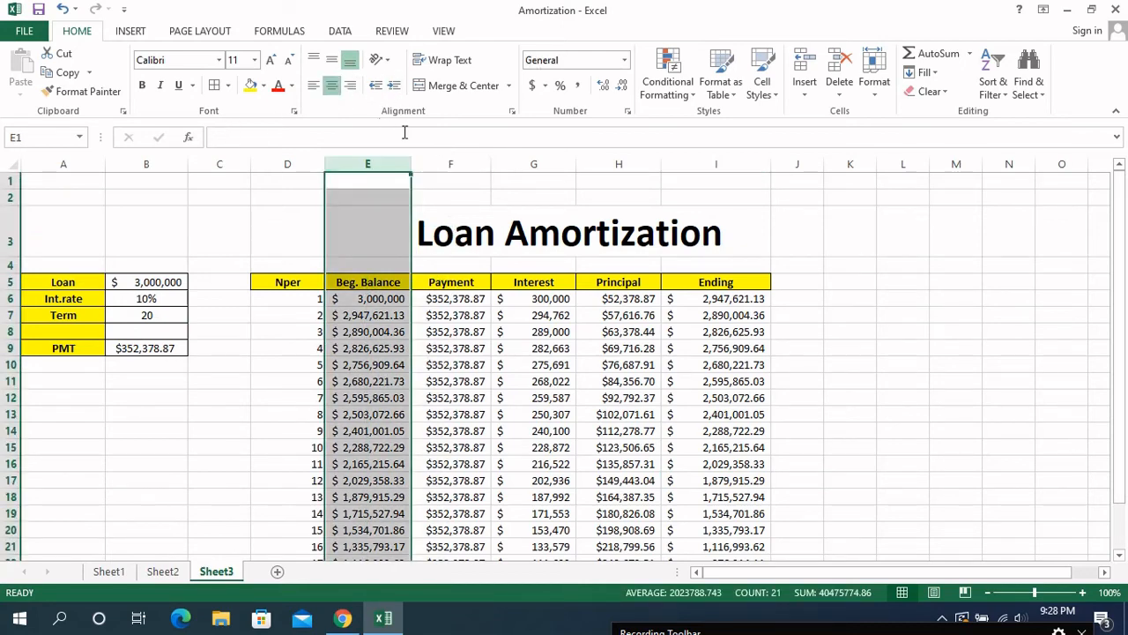
click(330, 61)
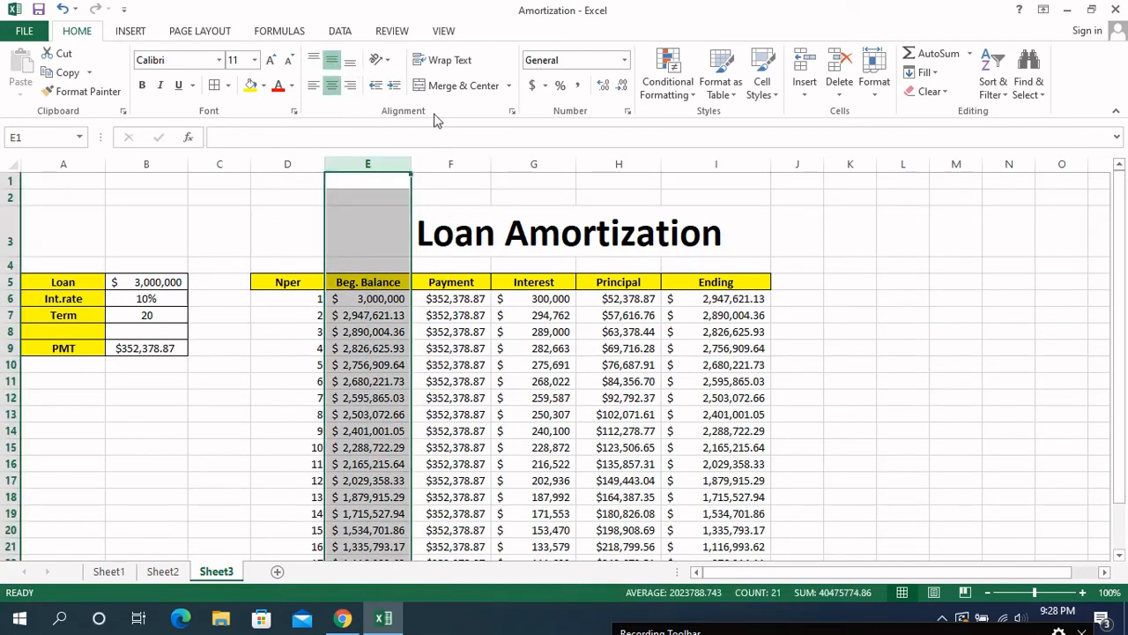
click(455, 162)
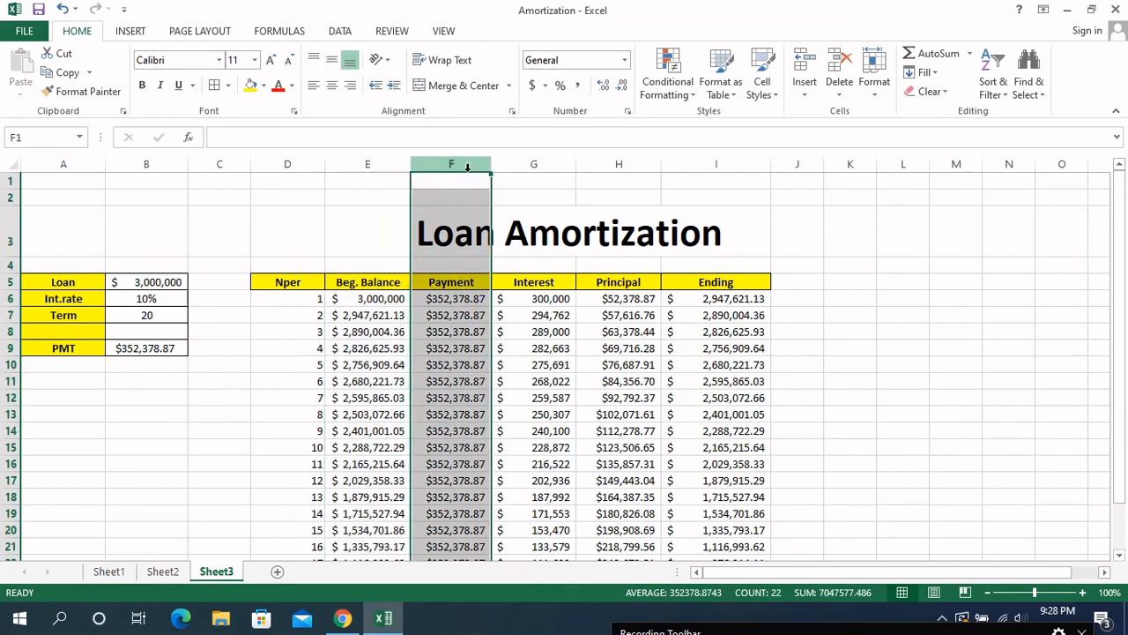
click(331, 85)
click(331, 60)
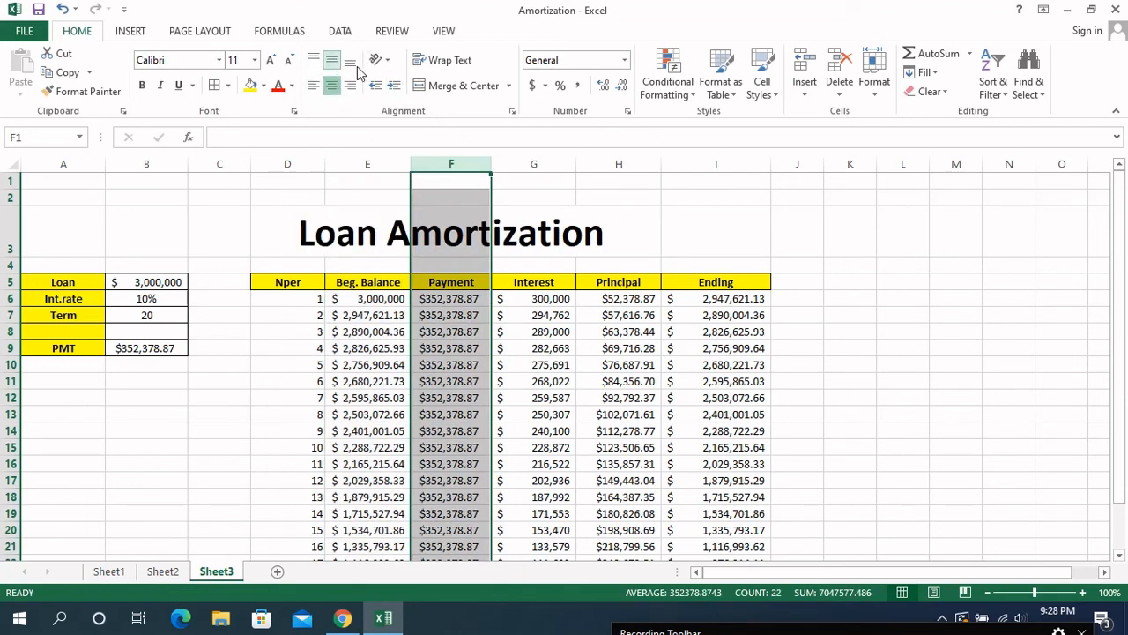
Apply horizontal centering and vertical middle alignment to the Interest, Principal and Ending columns G, H and I.
click(534, 163)
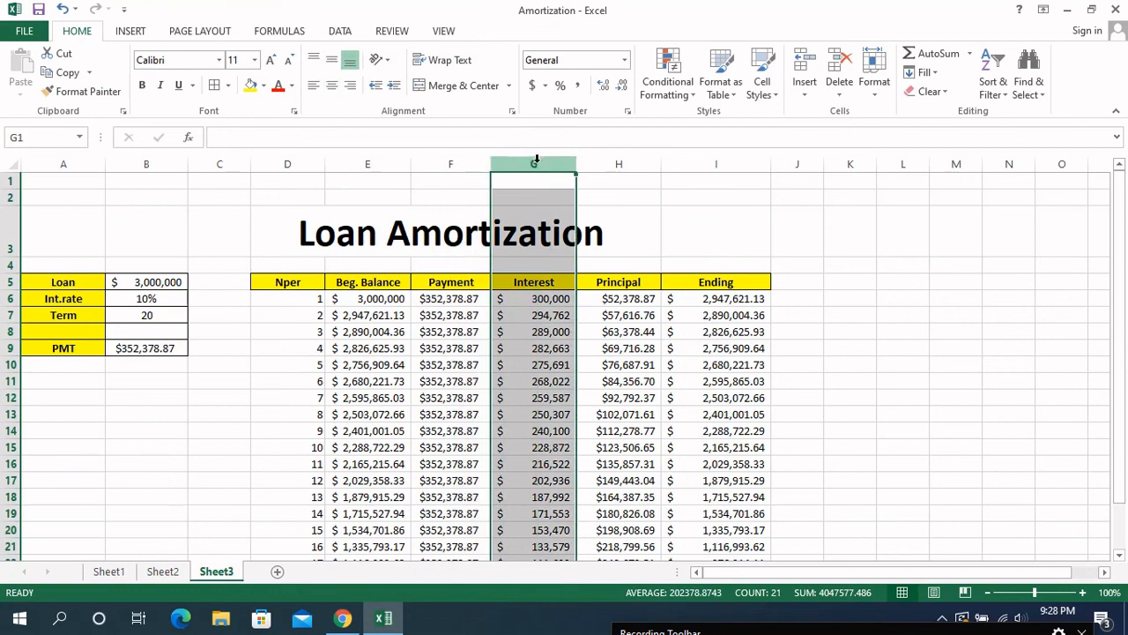
click(331, 86)
click(332, 60)
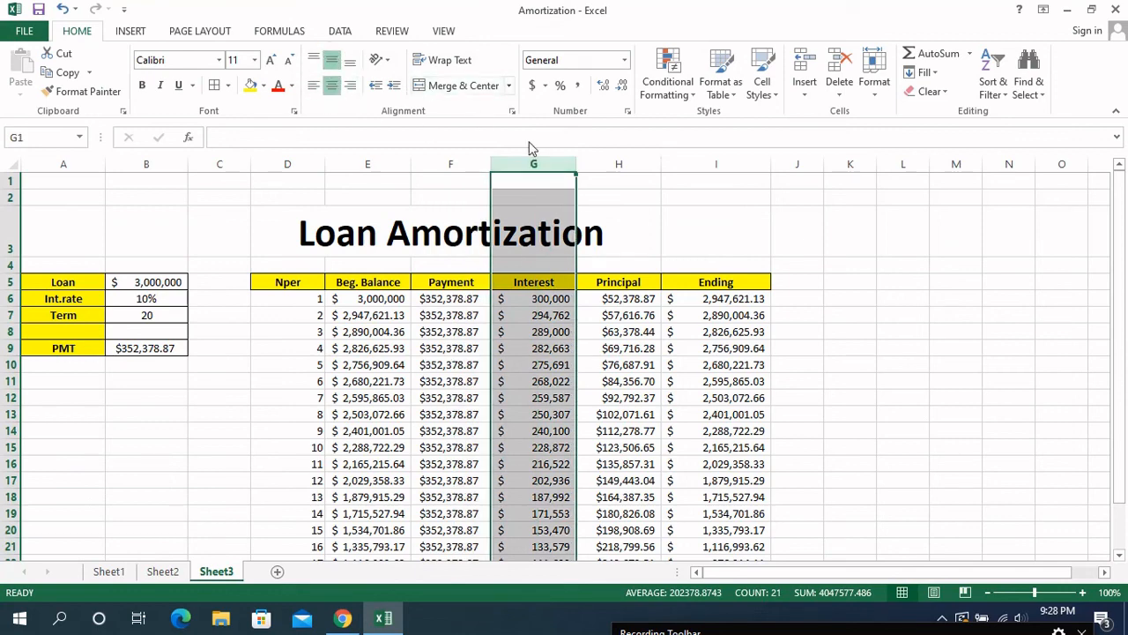
click(607, 168)
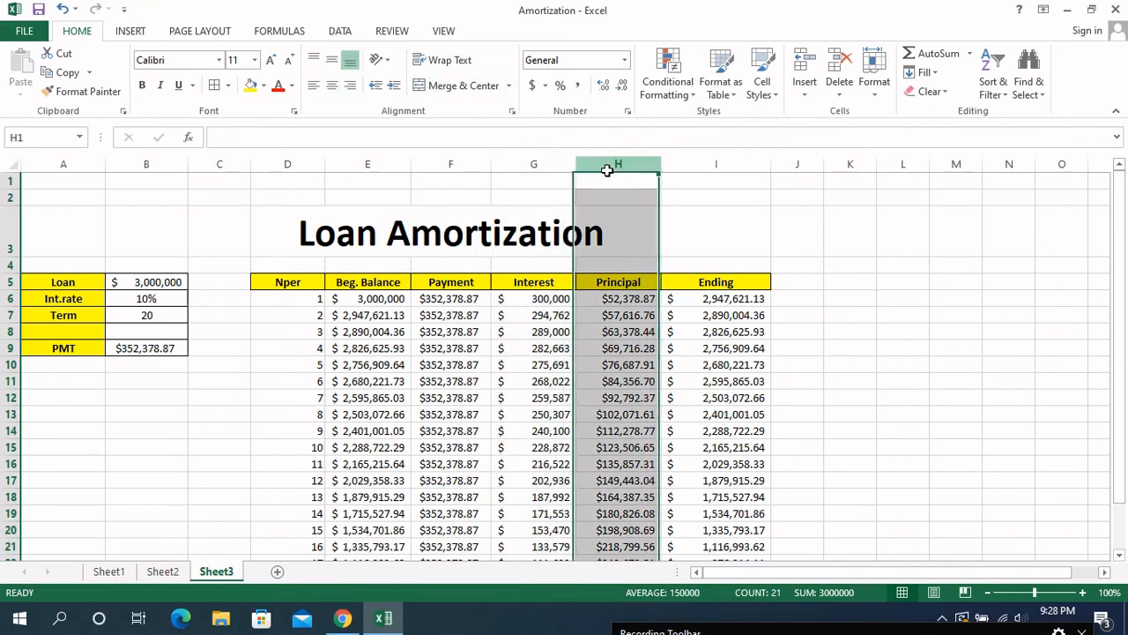
click(332, 85)
click(331, 60)
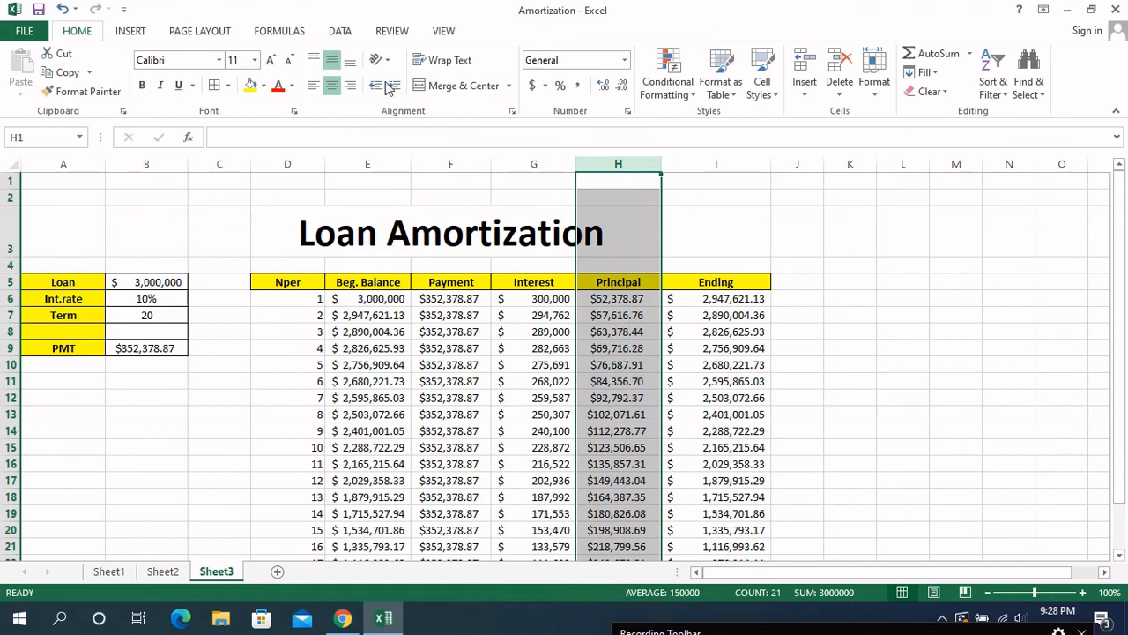
click(715, 165)
click(332, 86)
click(332, 59)
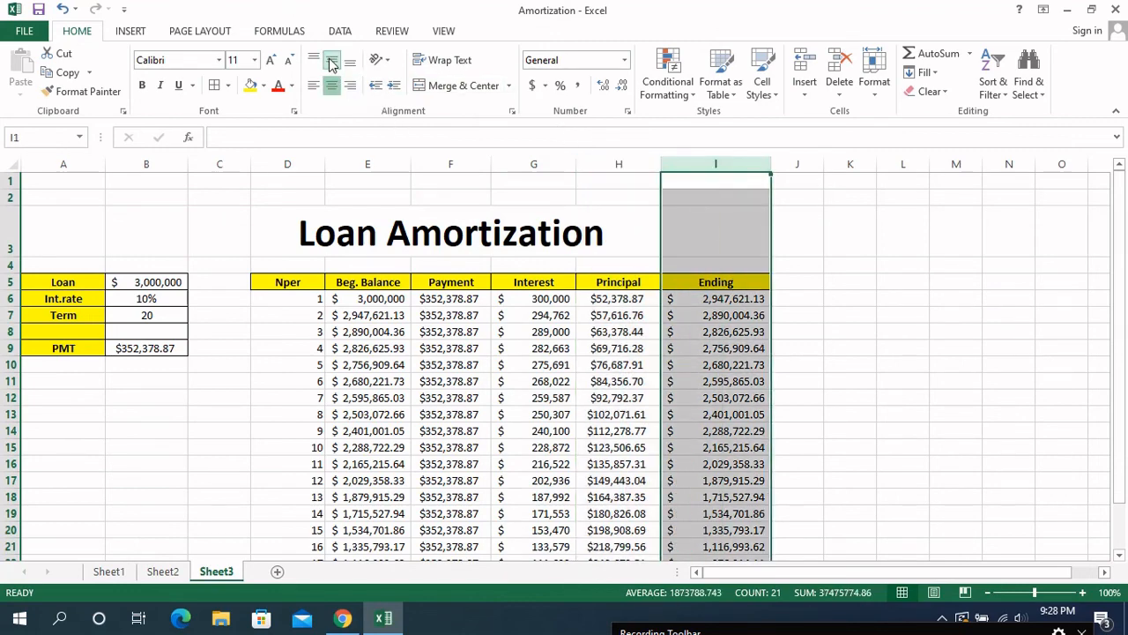
scroll(672, 468, down, 3)
click(441, 496)
scroll(438, 498, up, 3)
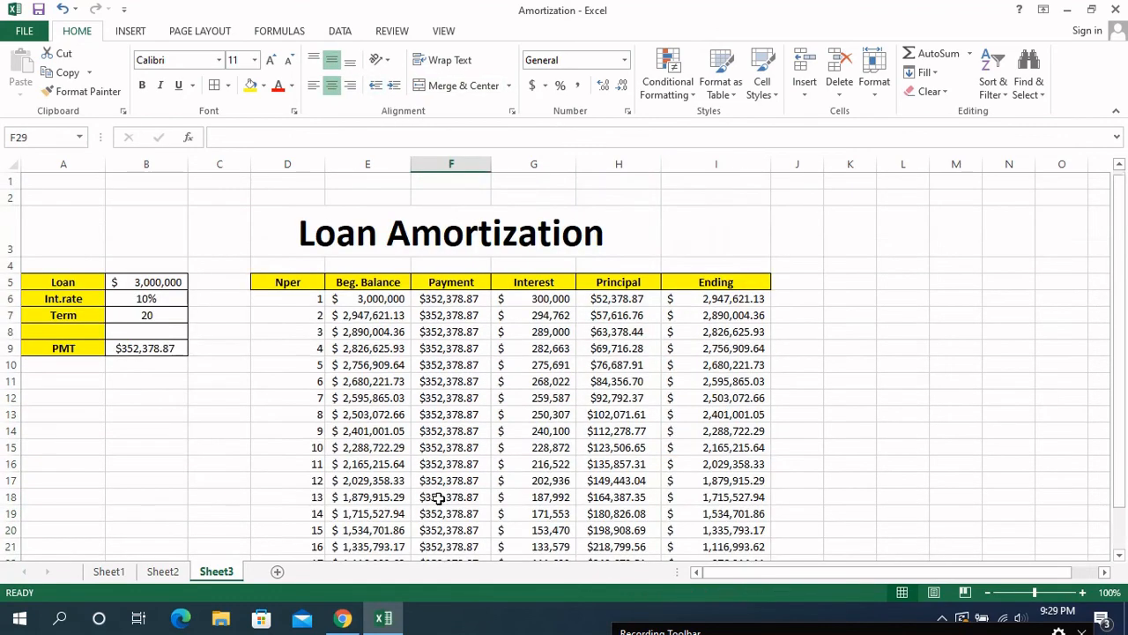